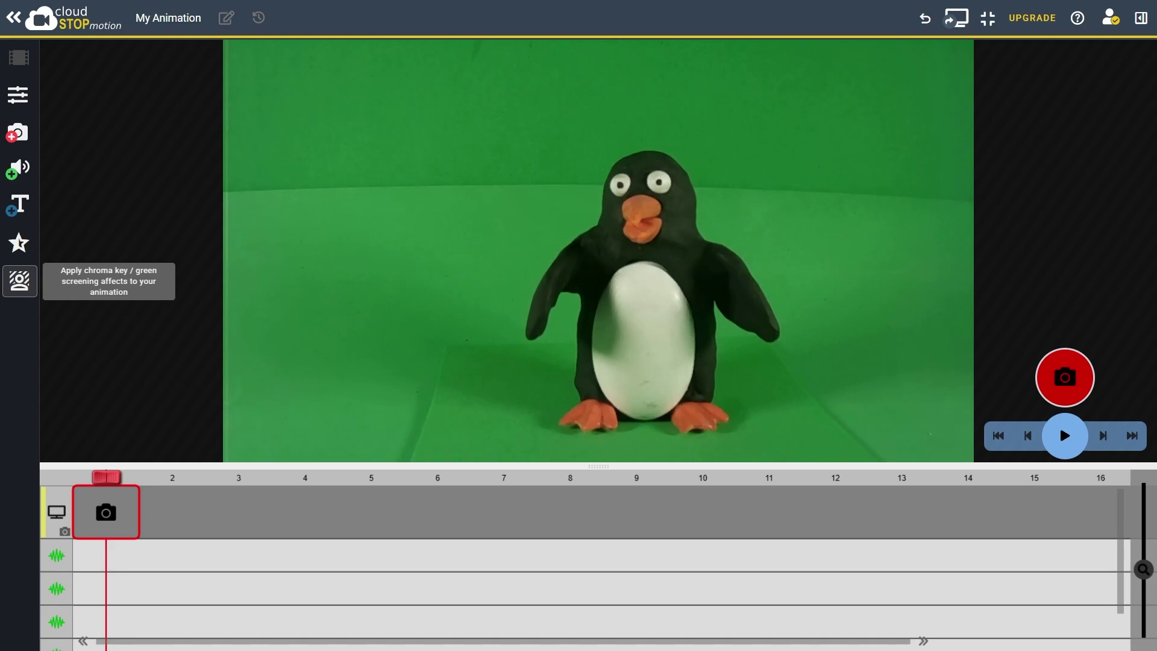
# Apply an automatic chroma key so the green screen behind the penguin turns black.
pyautogui.click(20, 281)
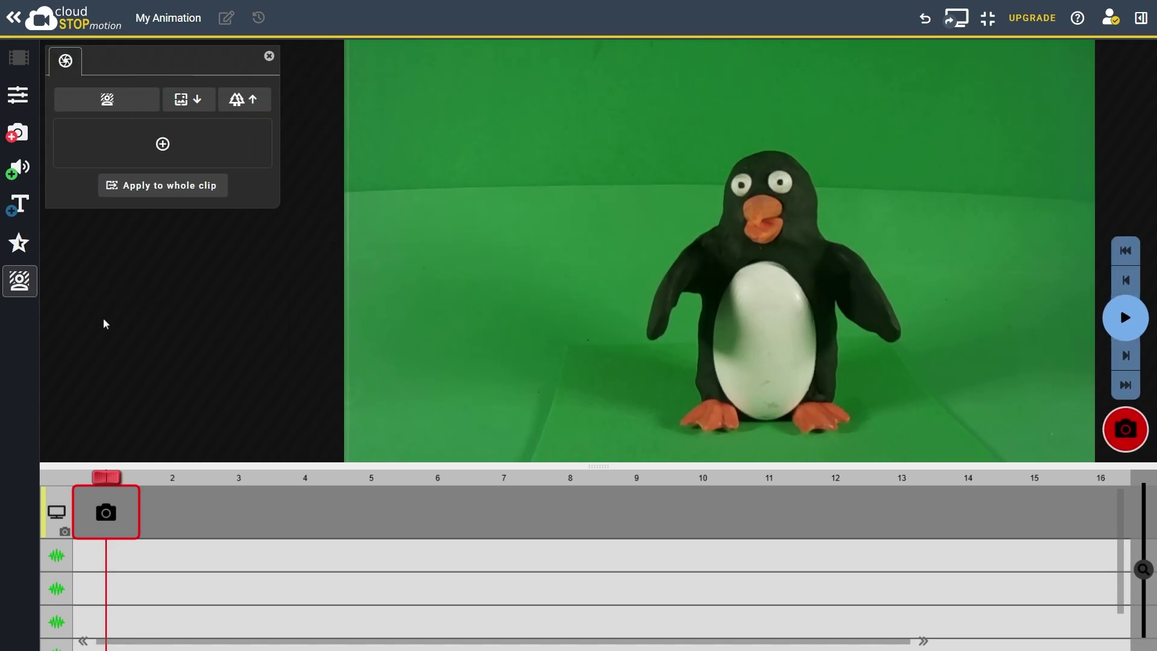
pyautogui.click(125, 103)
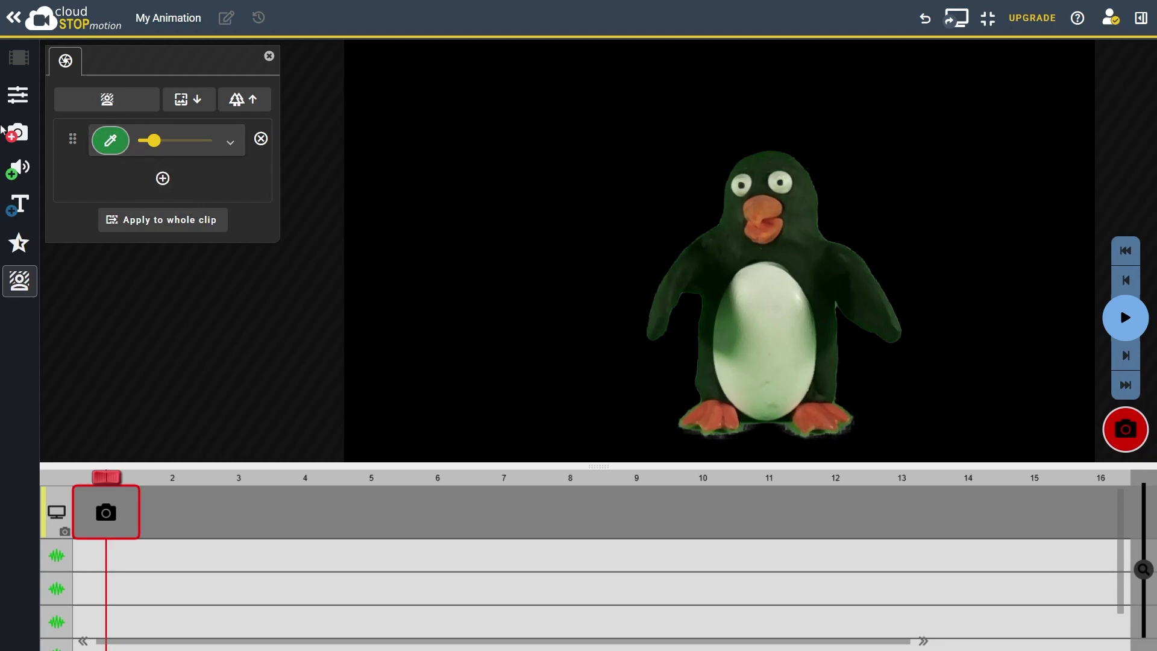
# Check the keyed colour, then raise the chroma key's tolerance and edge smoothness.
pyautogui.click(111, 142)
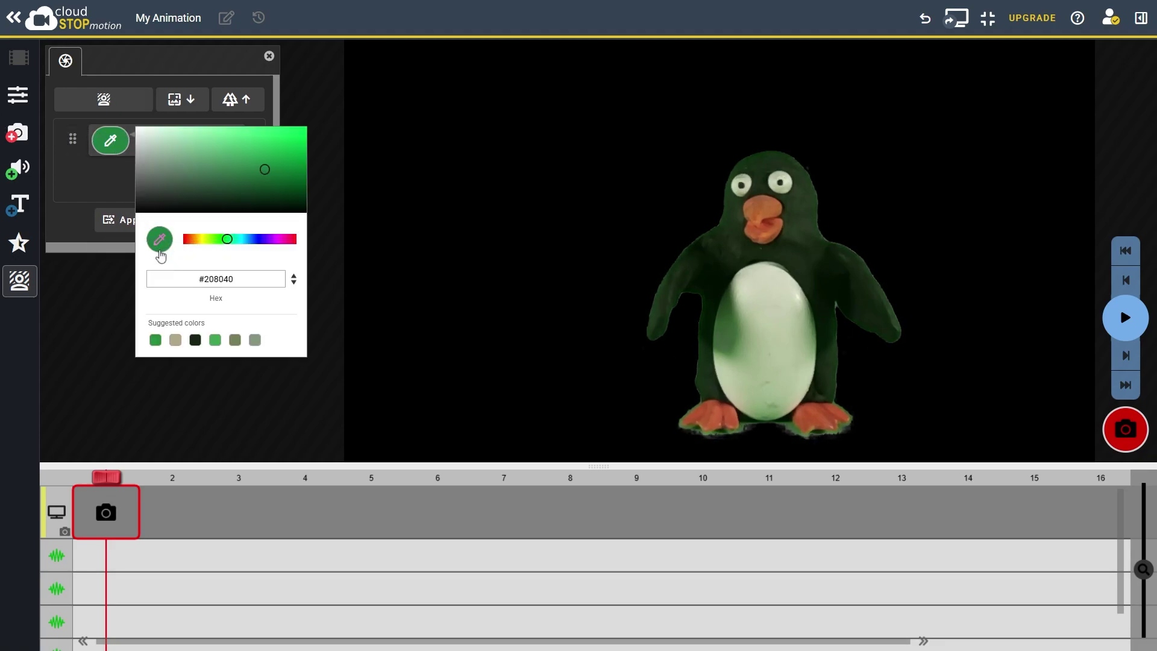
pyautogui.click(96, 207)
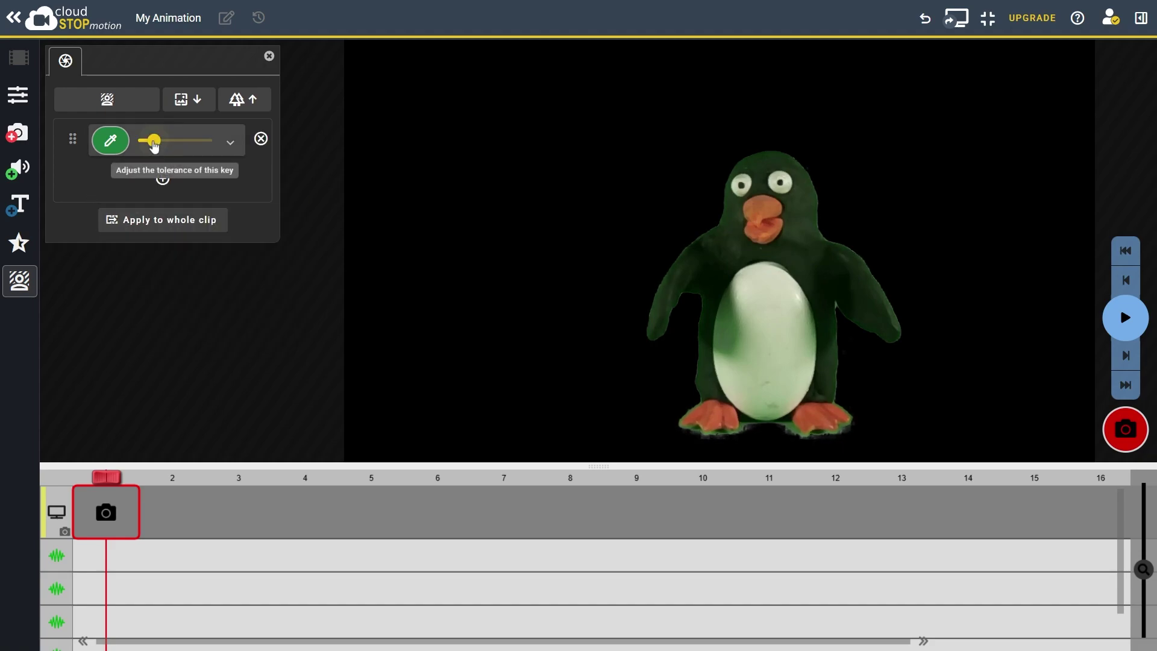
pyautogui.moveTo(160, 148)
pyautogui.mouseDown()
pyautogui.moveTo(185, 154)
pyautogui.moveTo(156, 168)
pyautogui.mouseUp()
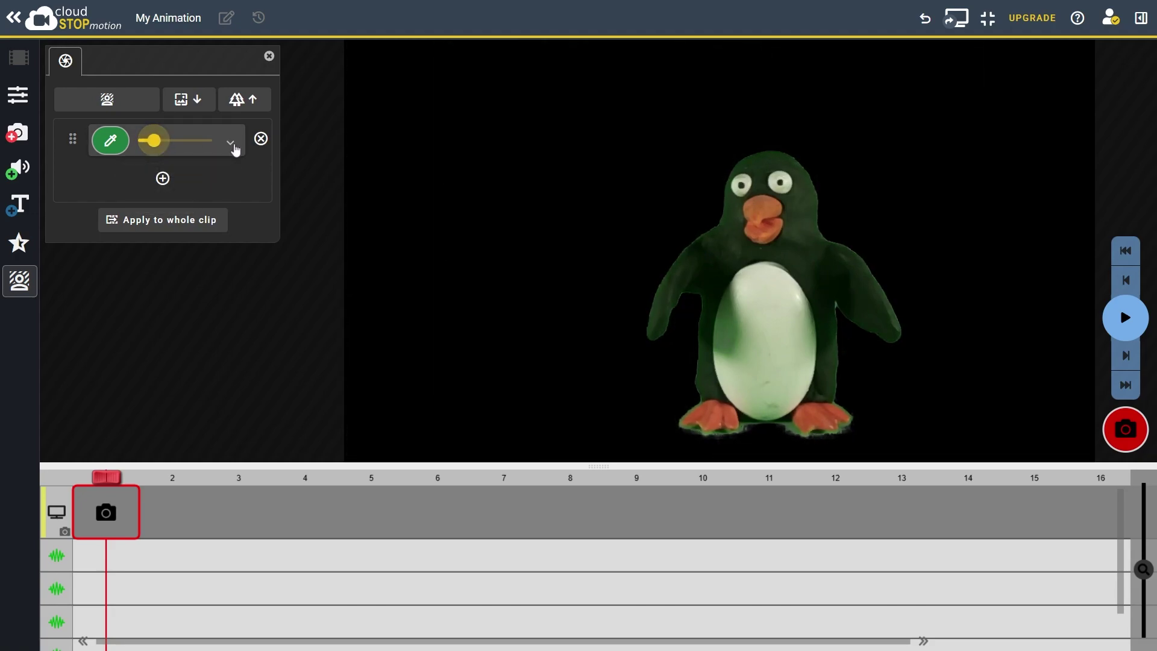
pyautogui.click(232, 146)
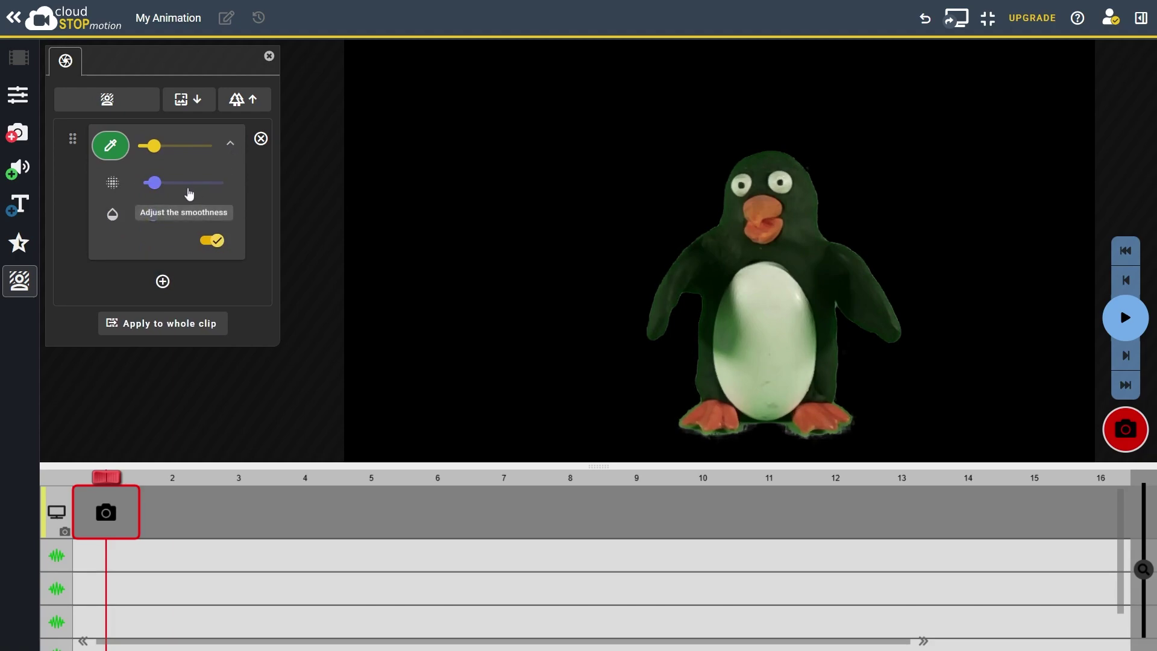
pyautogui.moveTo(155, 183); pyautogui.dragTo(176, 224)
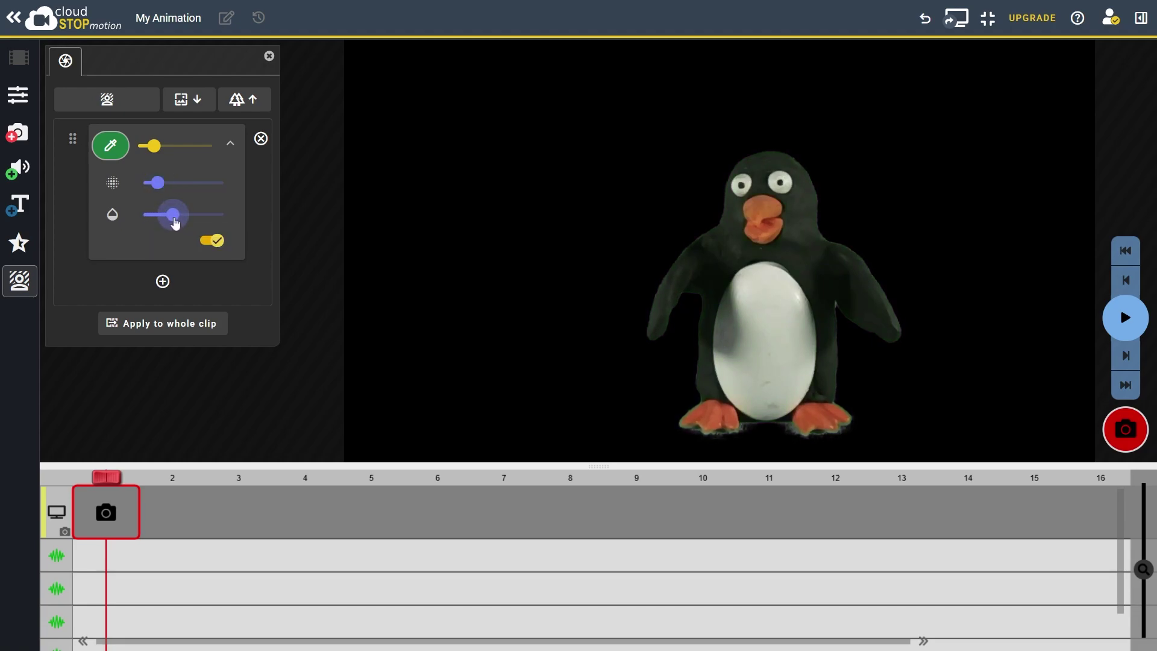
# Toggle the chroma key off and on to compare, then delete it.
pyautogui.click(216, 247)
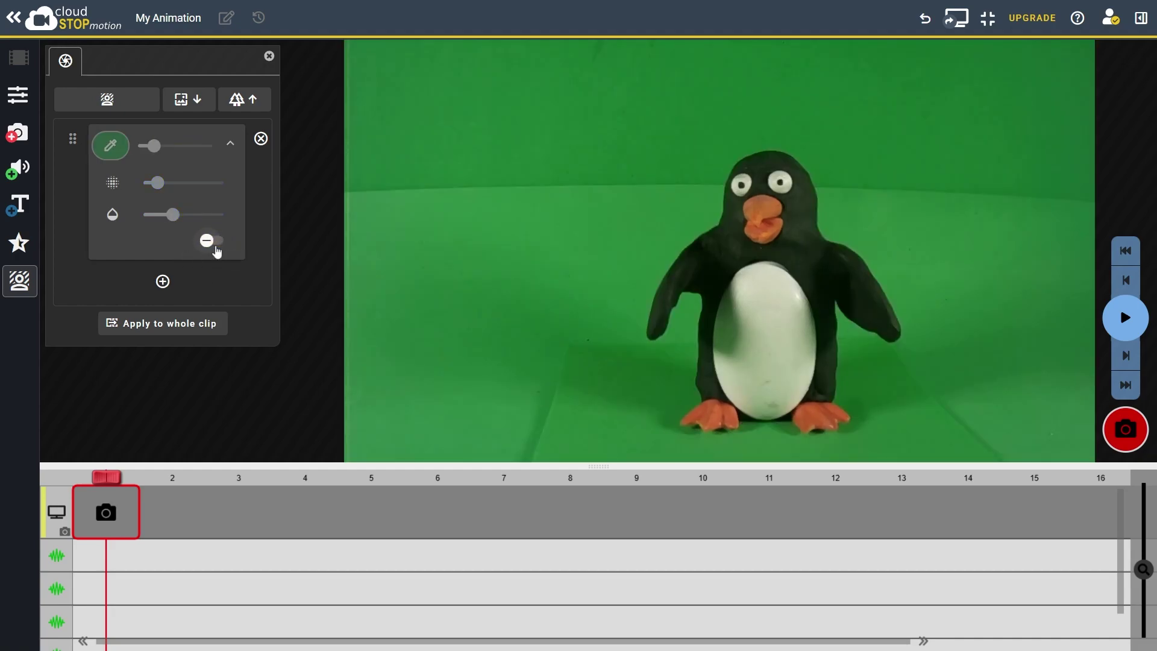
pyautogui.click(216, 247)
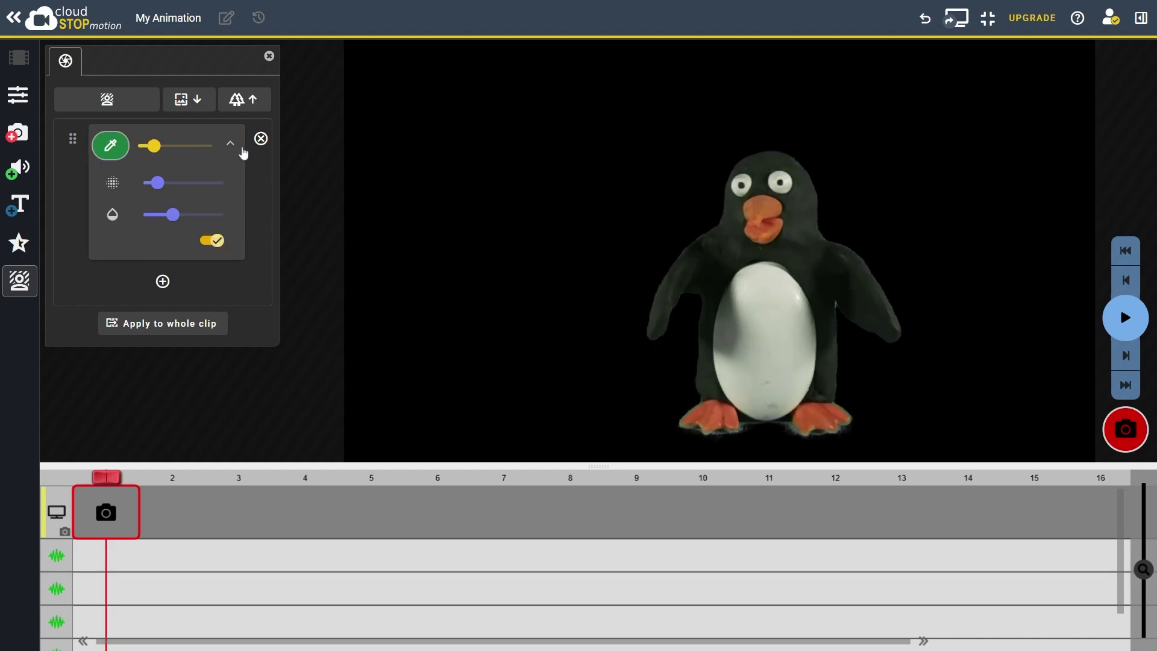
pyautogui.click(261, 140)
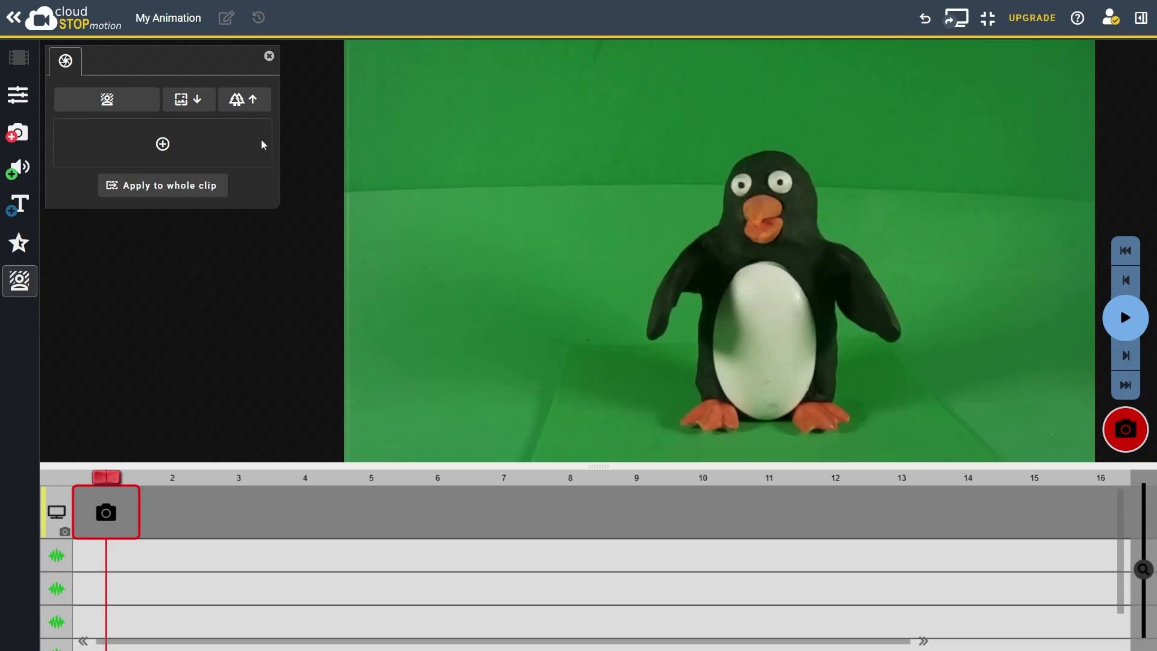
# Add a new chroma key with slightly higher tolerance and increased spill removal.
pyautogui.click(163, 145)
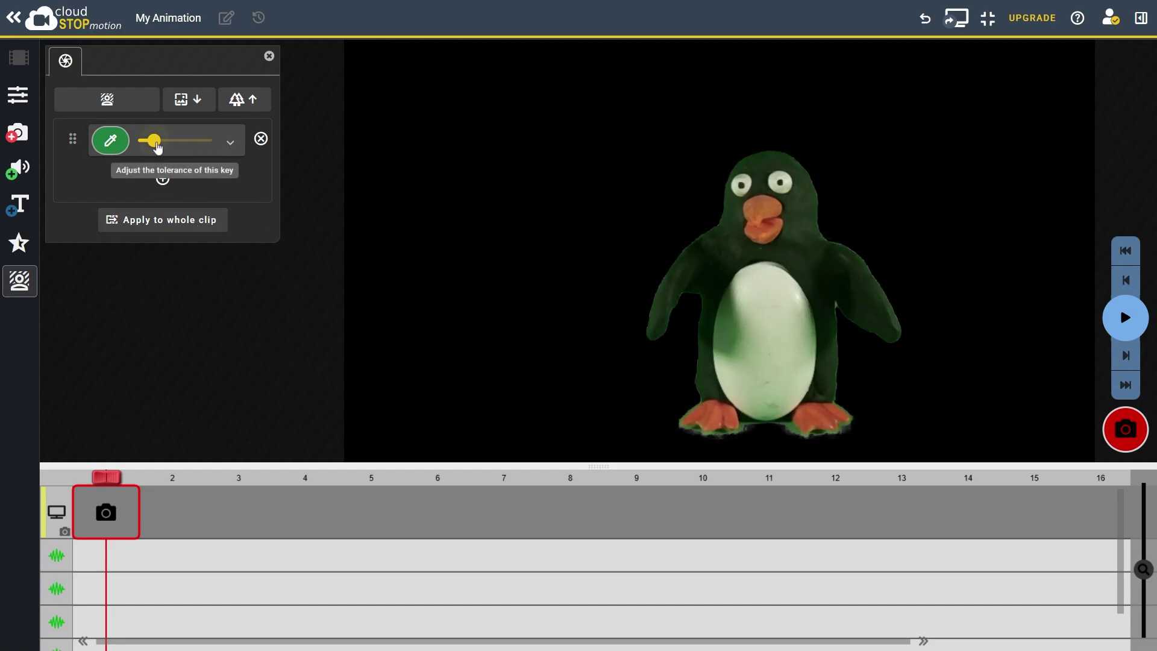
pyautogui.moveTo(154, 142); pyautogui.dragTo(155, 152)
pyautogui.click(230, 143)
pyautogui.moveTo(153, 215); pyautogui.dragTo(169, 215)
pyautogui.moveTo(151, 146); pyautogui.dragTo(159, 153)
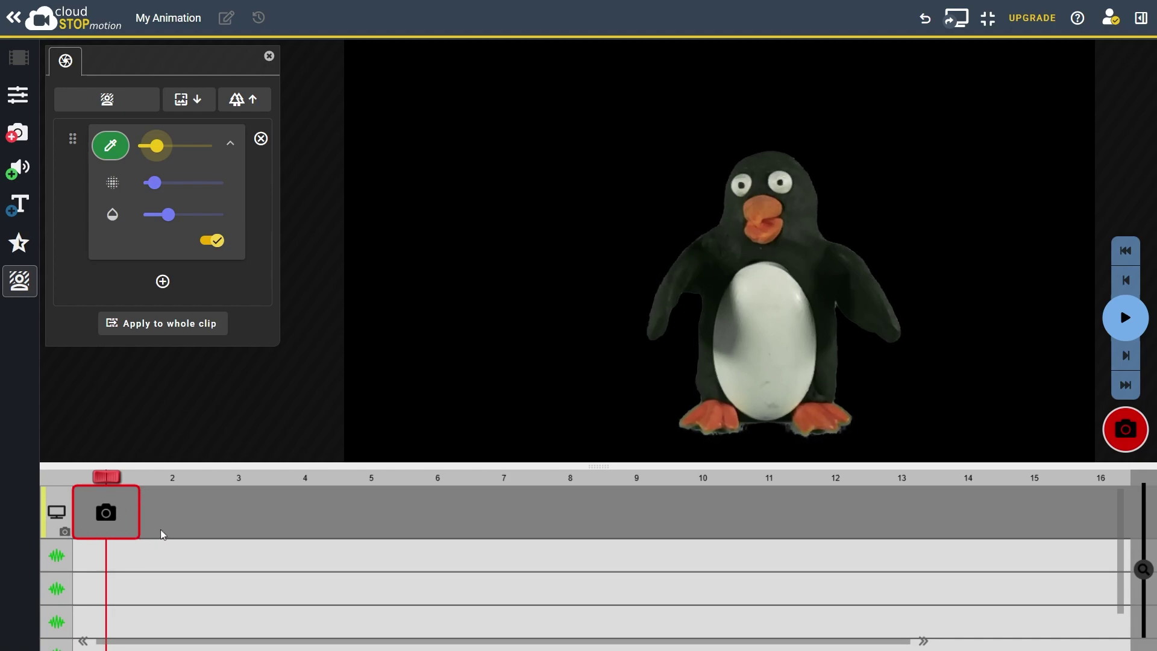
# Add the animated Alien Planet background from the library behind the penguin.
pyautogui.click(189, 105)
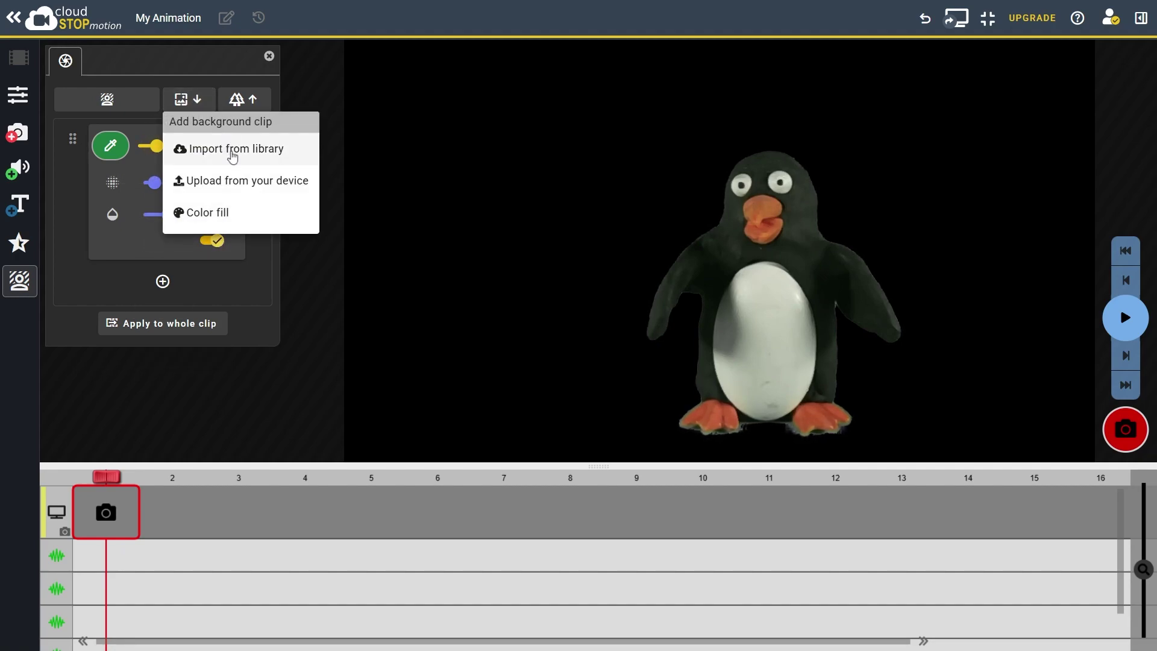
pyautogui.click(234, 152)
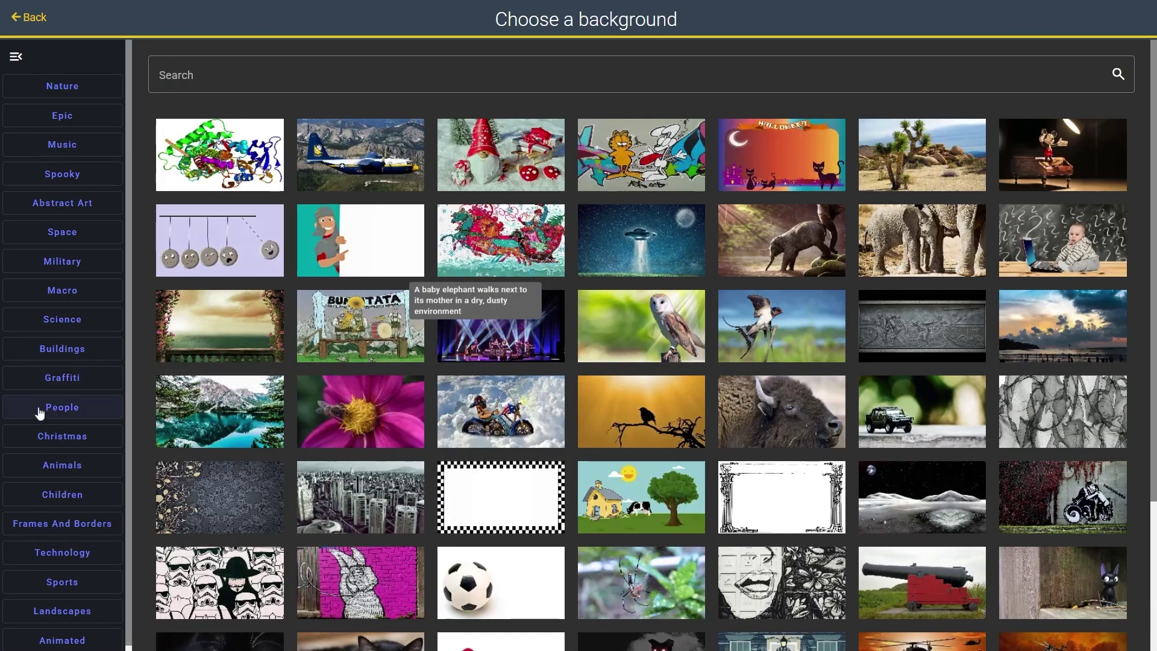
pyautogui.click(83, 638)
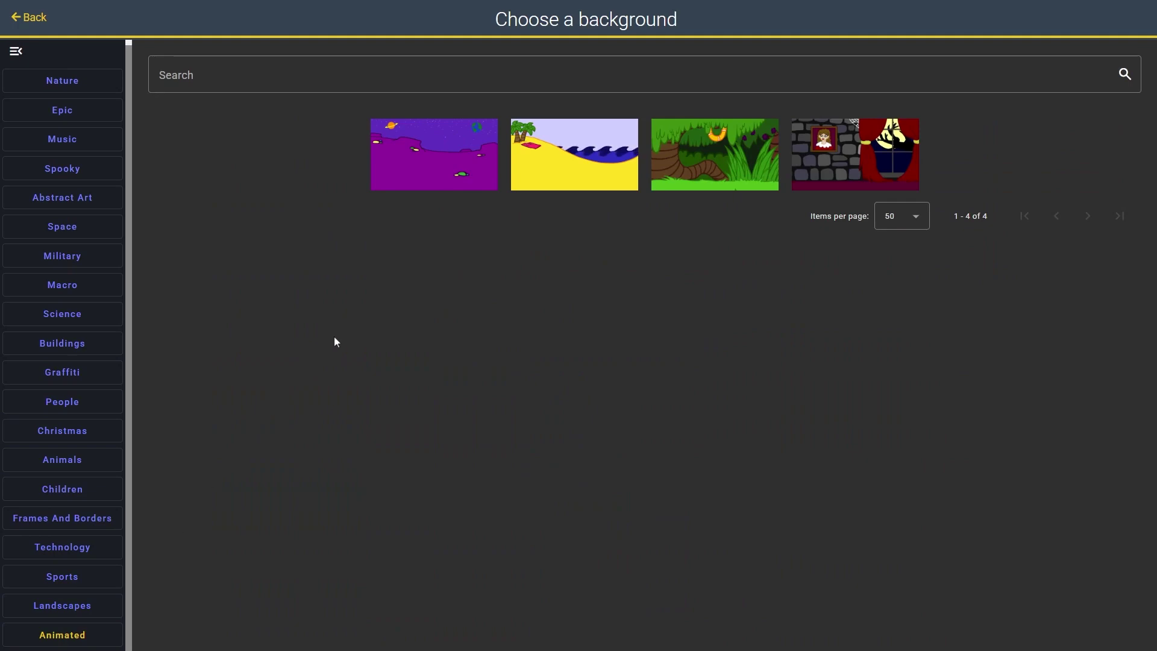
pyautogui.click(445, 176)
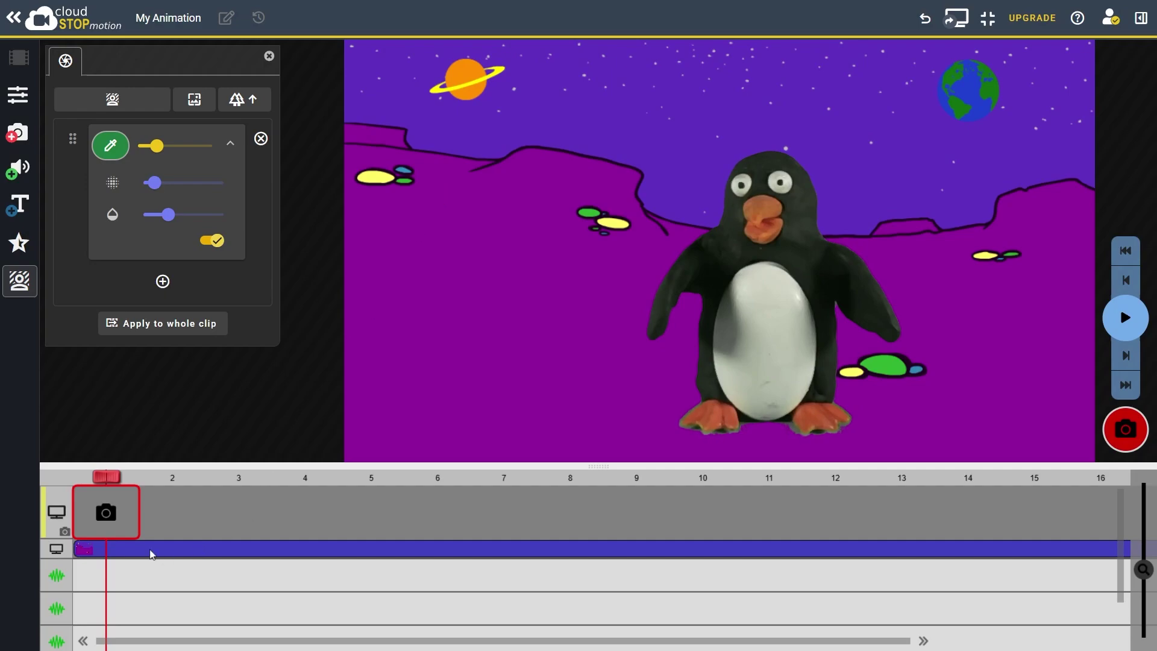
# Enlarge the background track and stretch the Alien Planet clip to about 1.8 seconds.
pyautogui.click(57, 563)
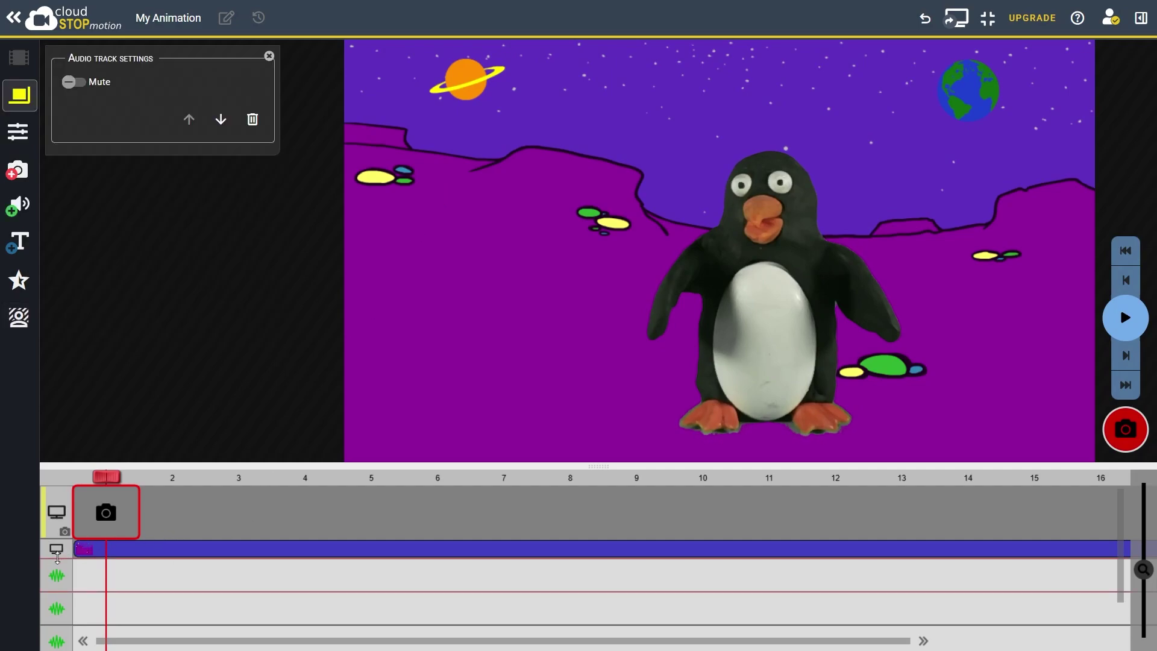
pyautogui.moveTo(58, 558)
pyautogui.mouseDown()
pyautogui.moveTo(60, 582)
pyautogui.moveTo(73, 567)
pyautogui.mouseUp()
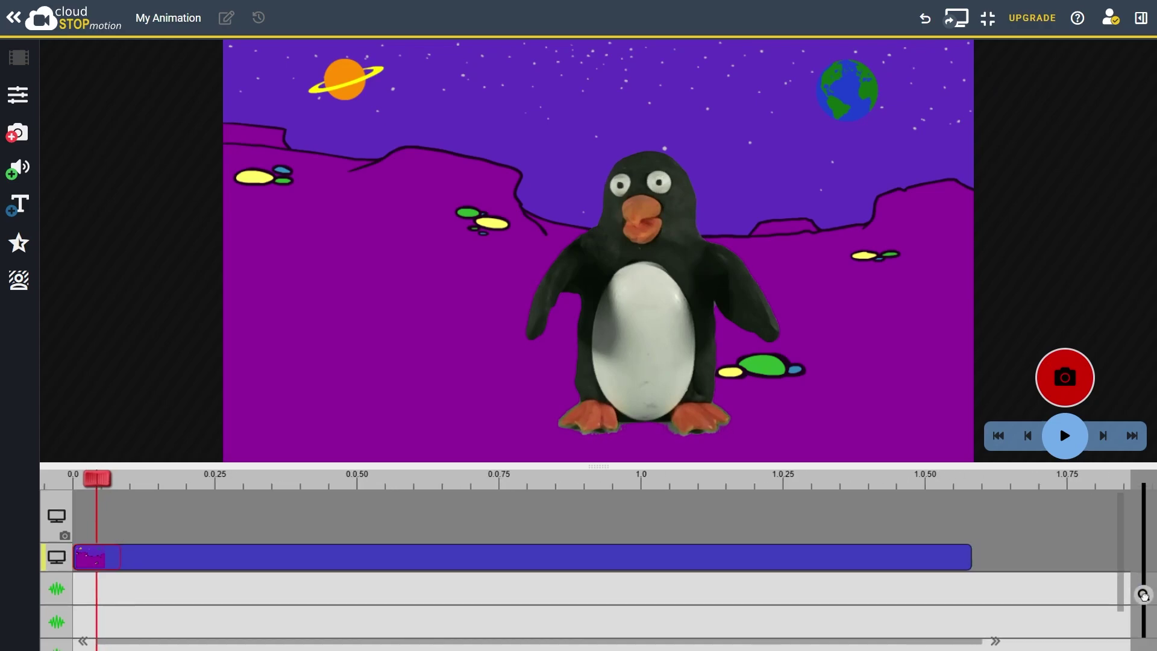
pyautogui.moveTo(1143, 596); pyautogui.dragTo(1143, 626)
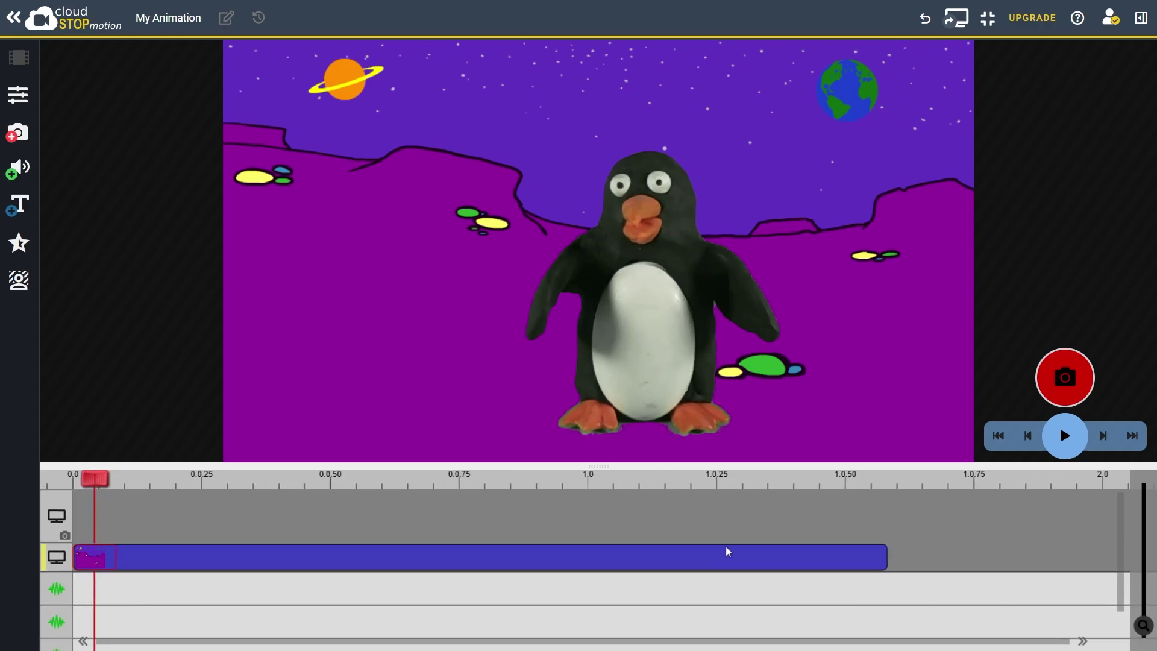
pyautogui.click(737, 552)
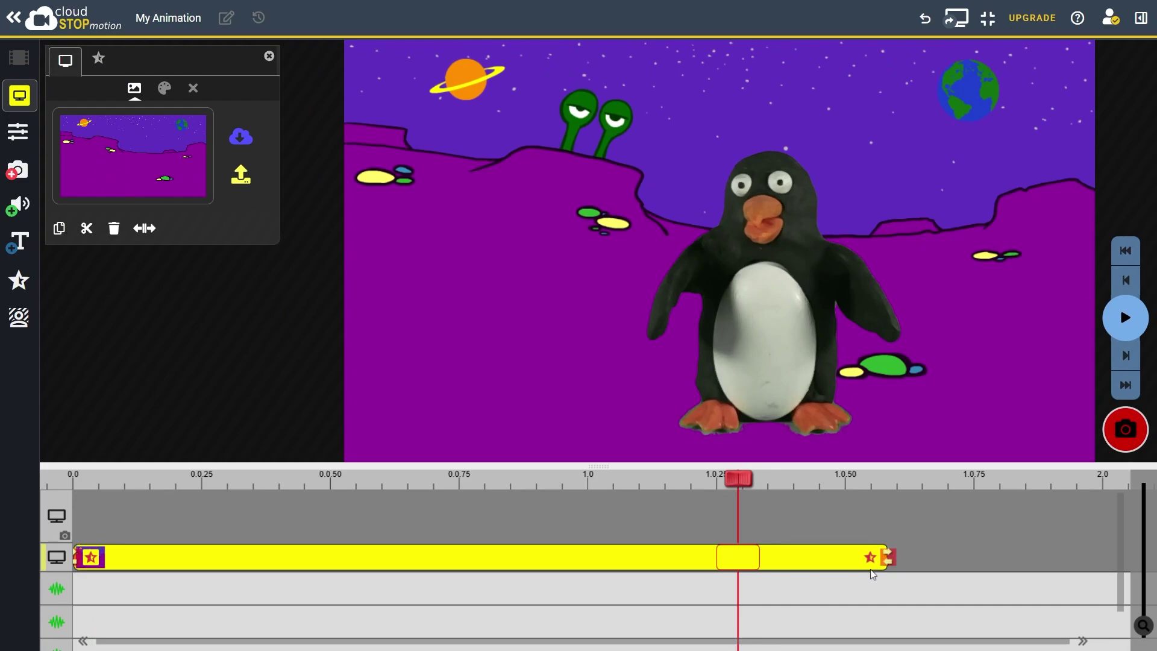
pyautogui.moveTo(886, 558); pyautogui.dragTo(1002, 561)
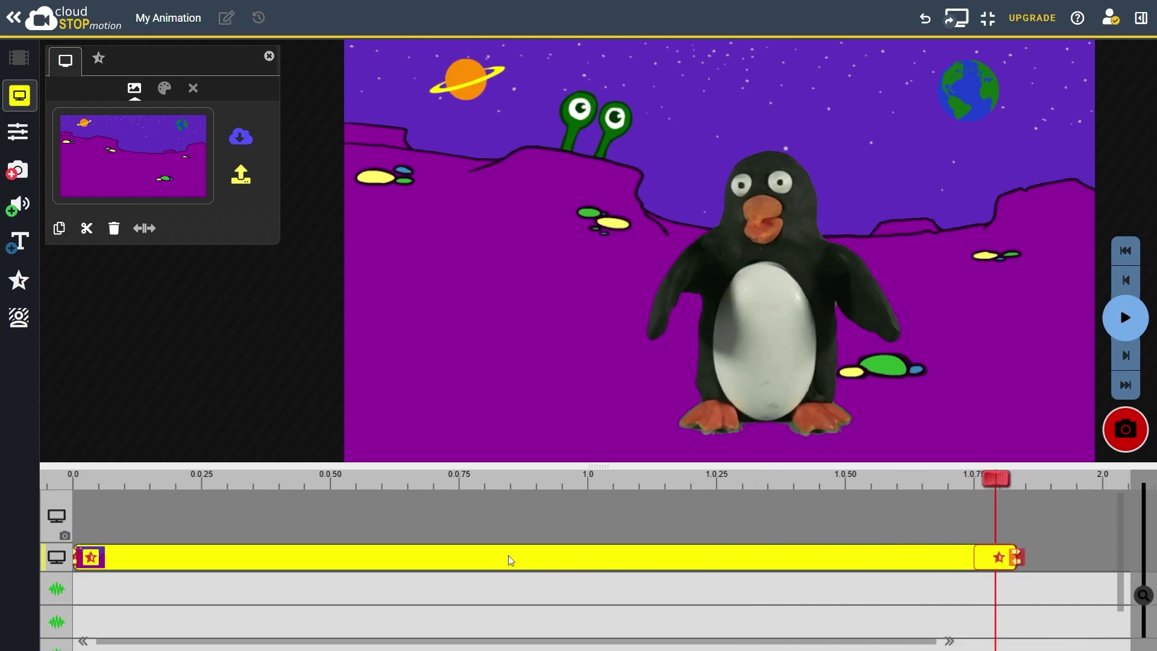
pyautogui.moveTo(493, 560)
pyautogui.mouseDown()
pyautogui.moveTo(535, 564)
pyautogui.moveTo(479, 569)
pyautogui.mouseUp()
pyautogui.click(480, 570)
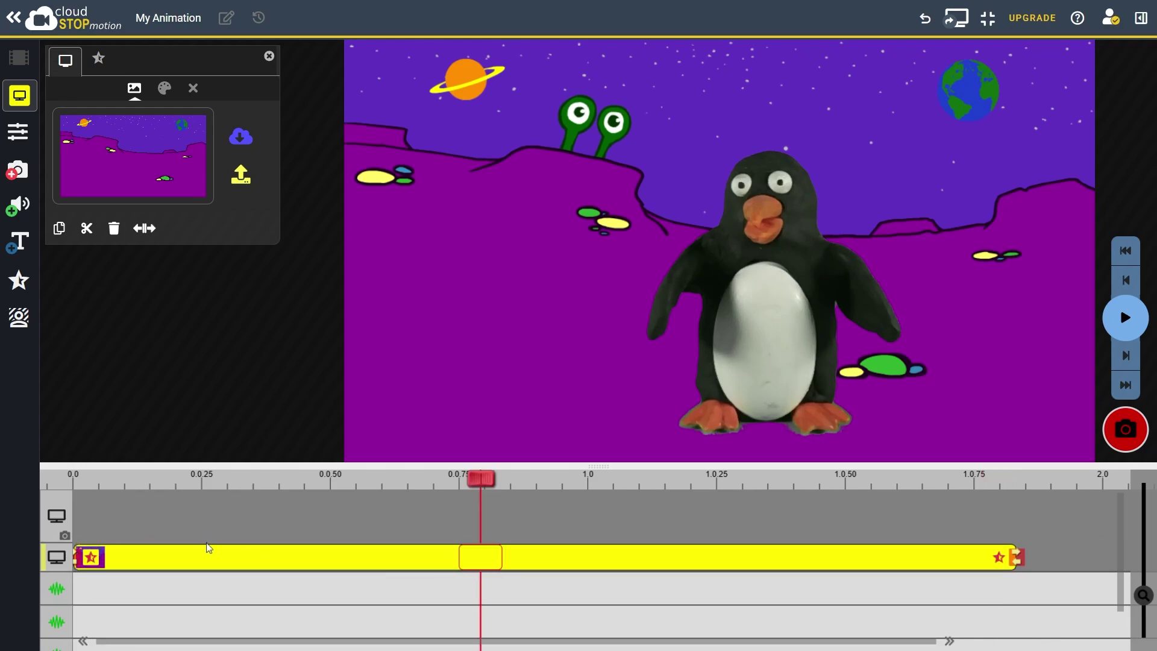
# Add the purple landscape foreground from the library in front of the penguin.
pyautogui.click(100, 526)
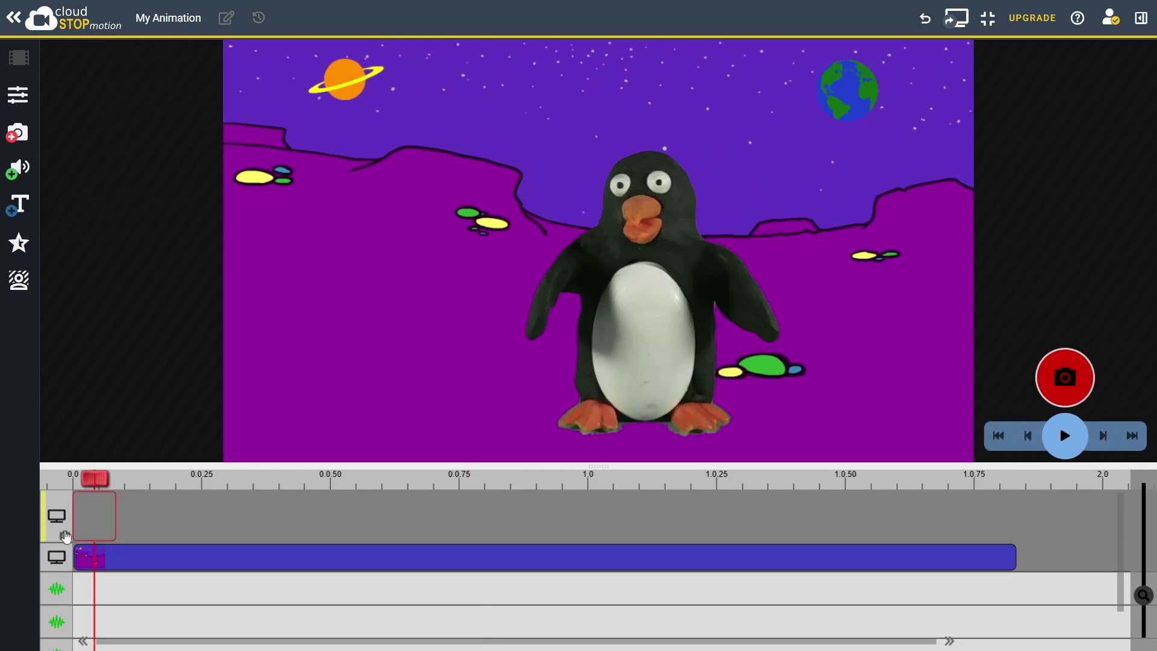
pyautogui.click(19, 281)
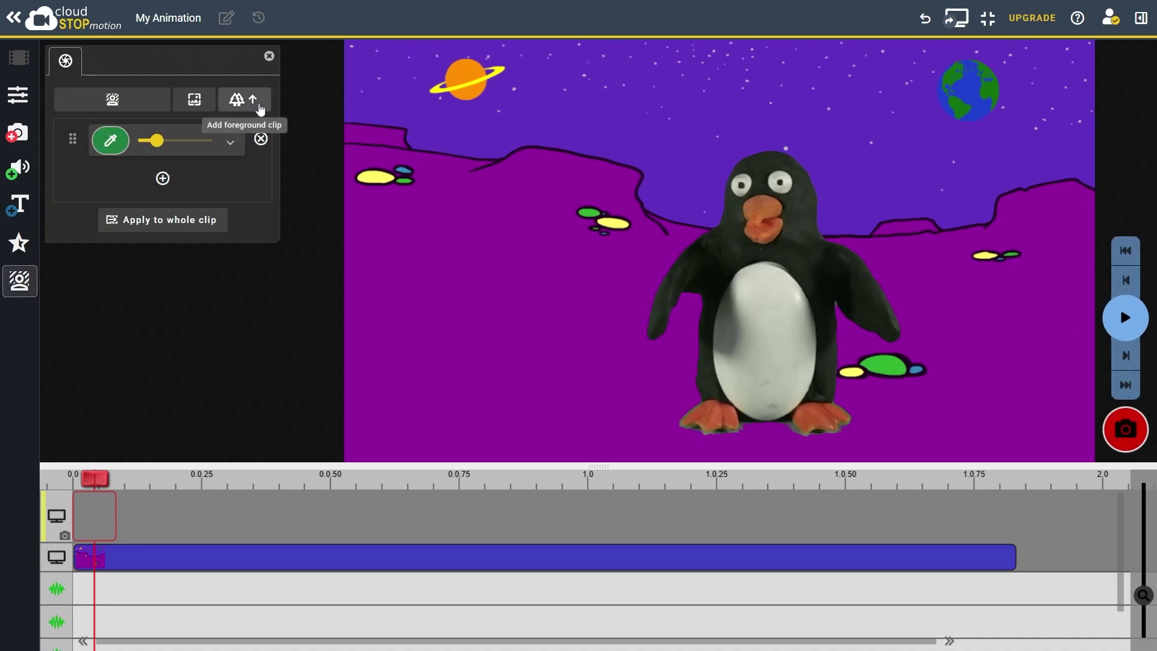
pyautogui.click(259, 109)
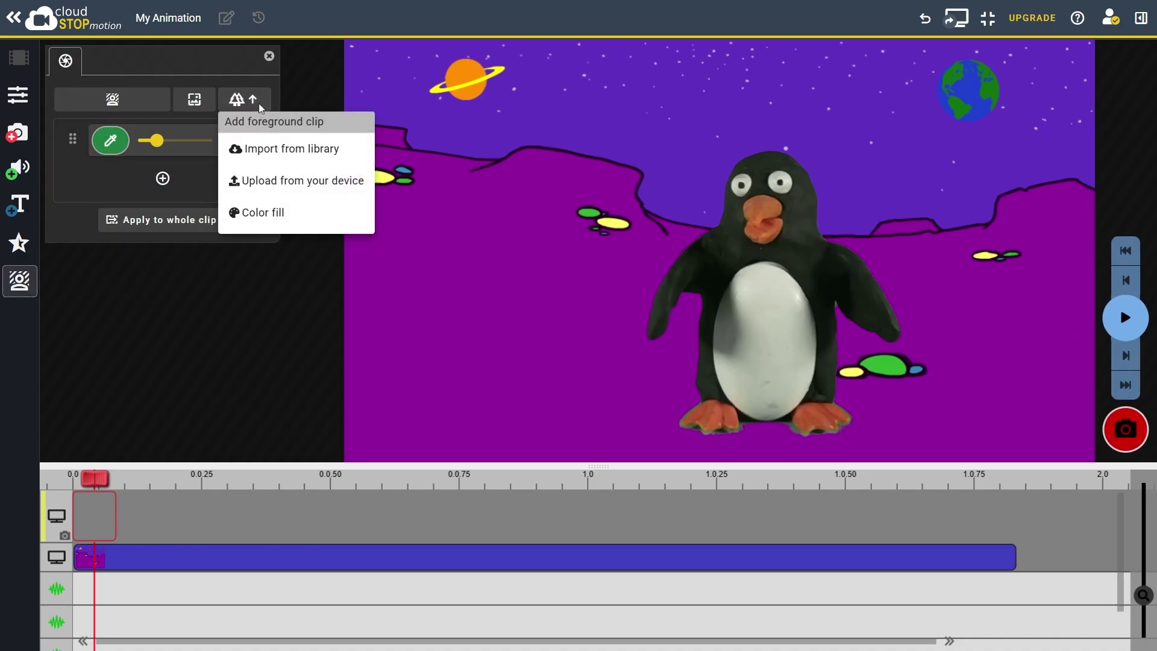
pyautogui.click(280, 148)
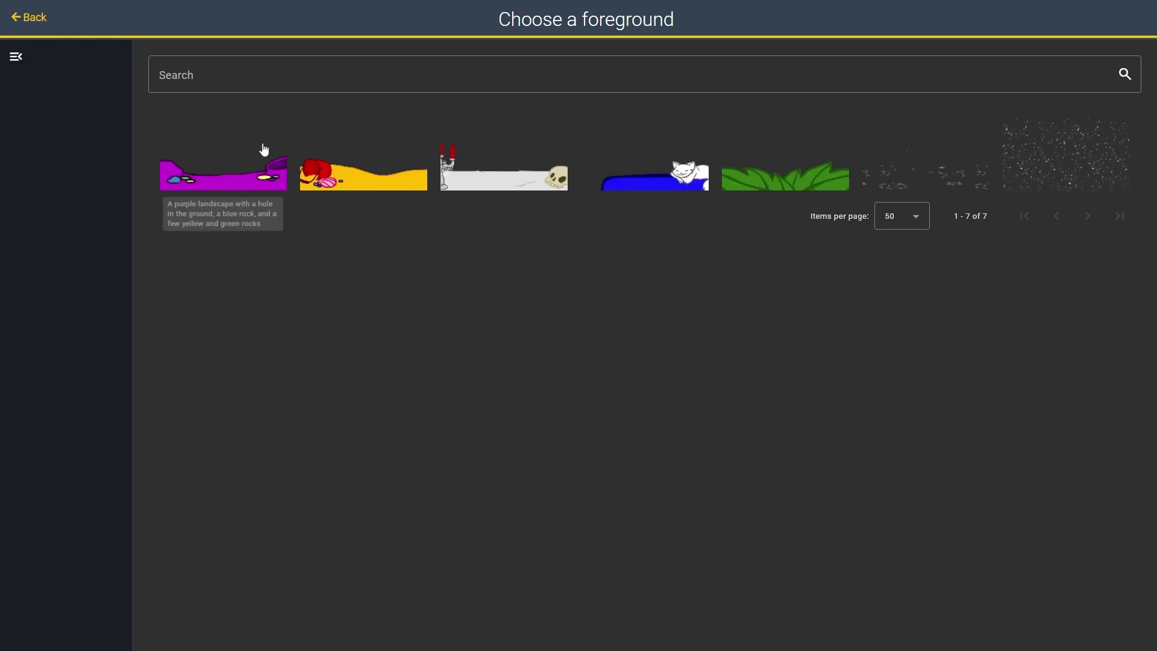
pyautogui.click(207, 158)
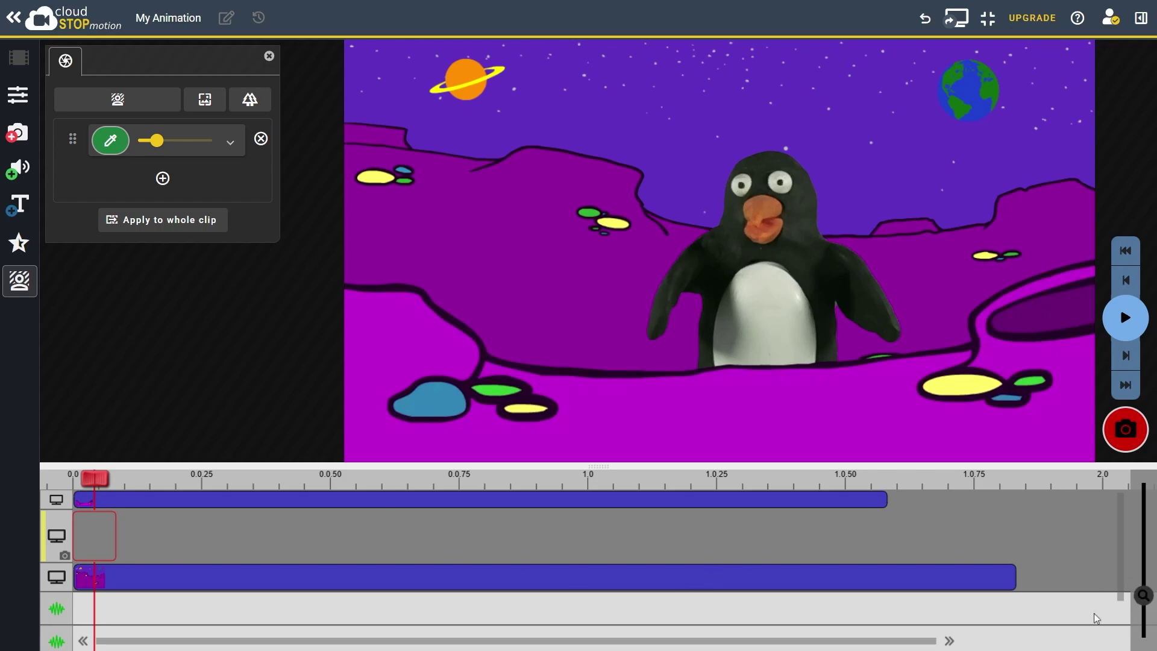
# Capture new penguin poses one by one until the timeline holds seven frames.
pyautogui.moveTo(1143, 595); pyautogui.dragTo(1143, 484)
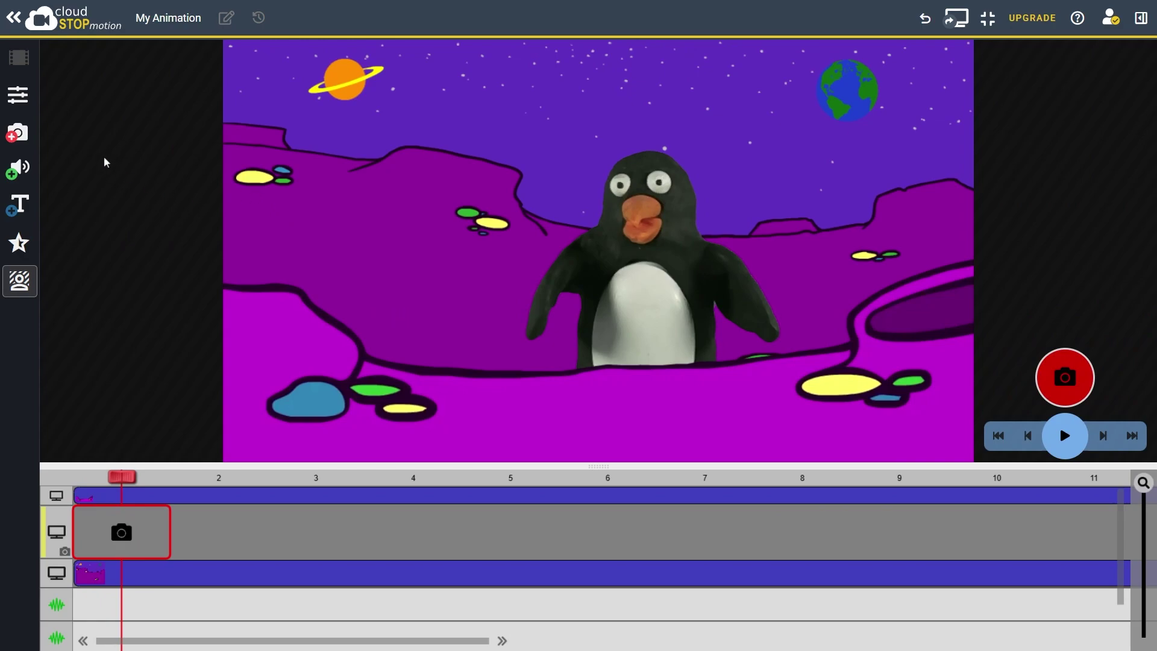
pyautogui.click(18, 132)
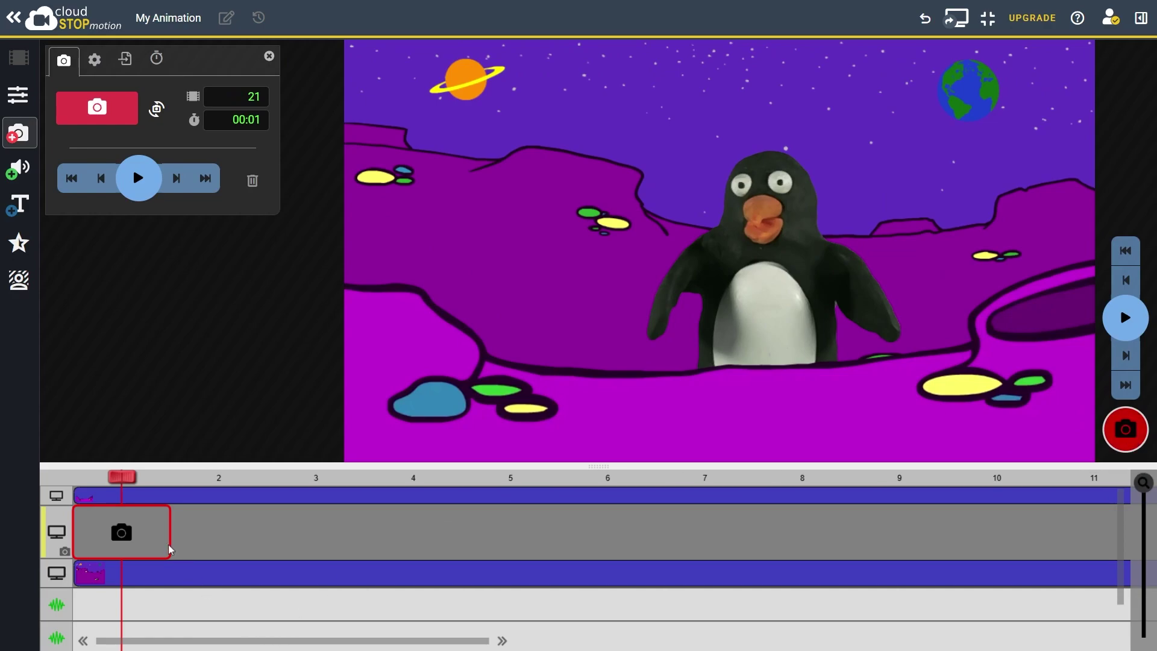
pyautogui.click(122, 531)
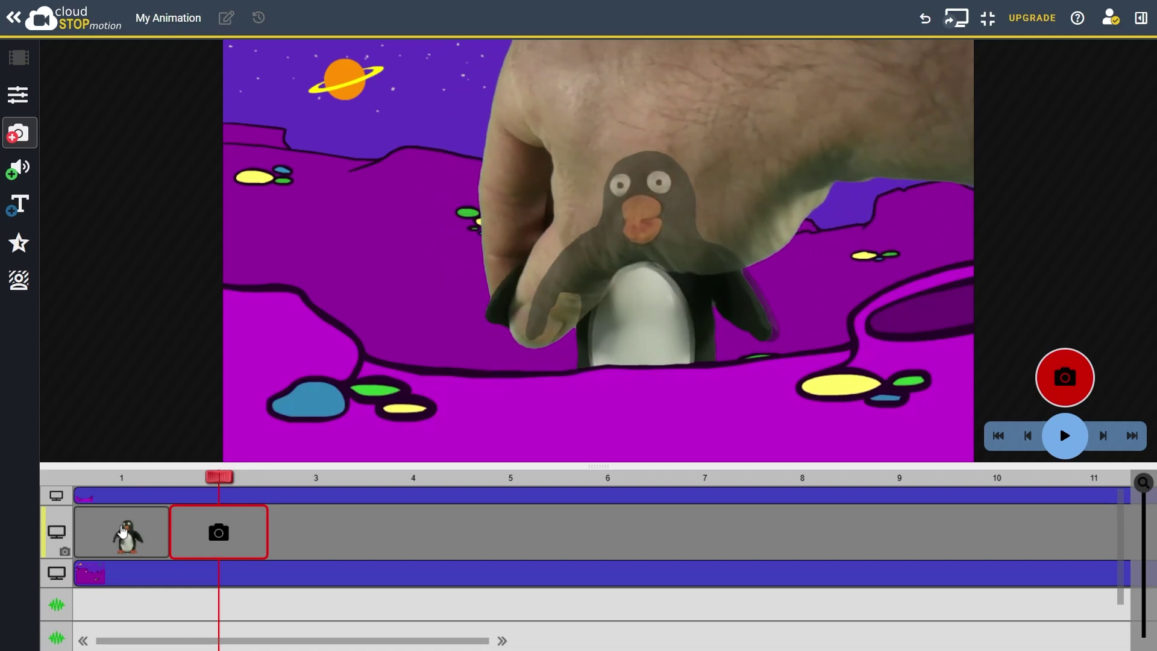
pyautogui.press('space')
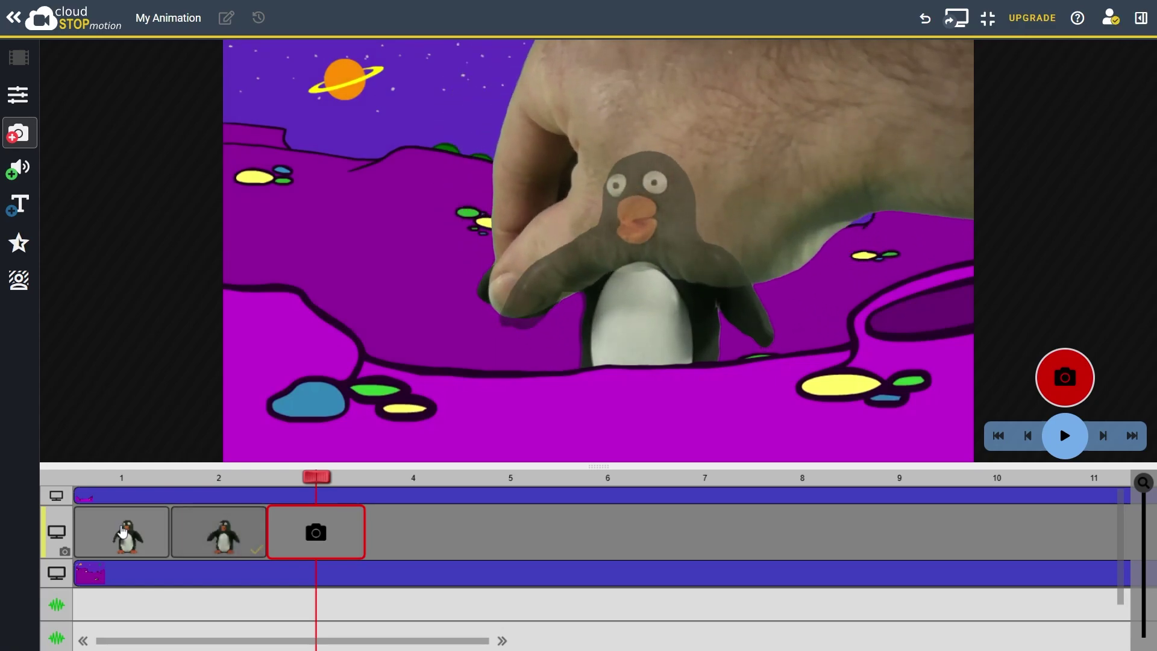
pyautogui.press('space')
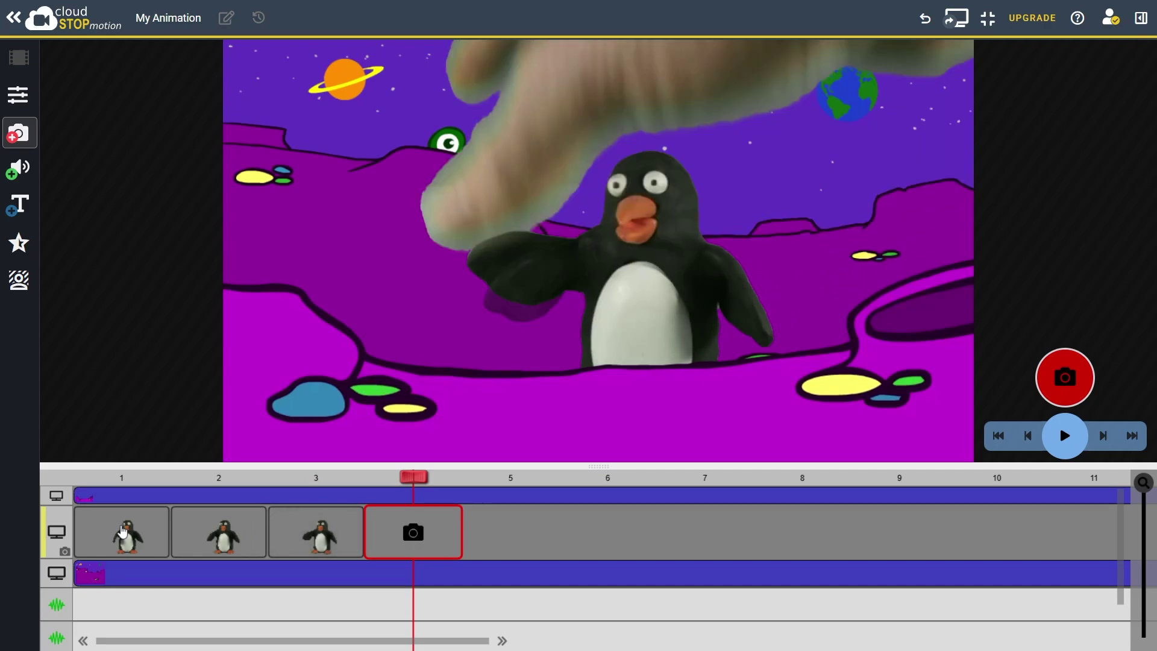
pyautogui.press('space')
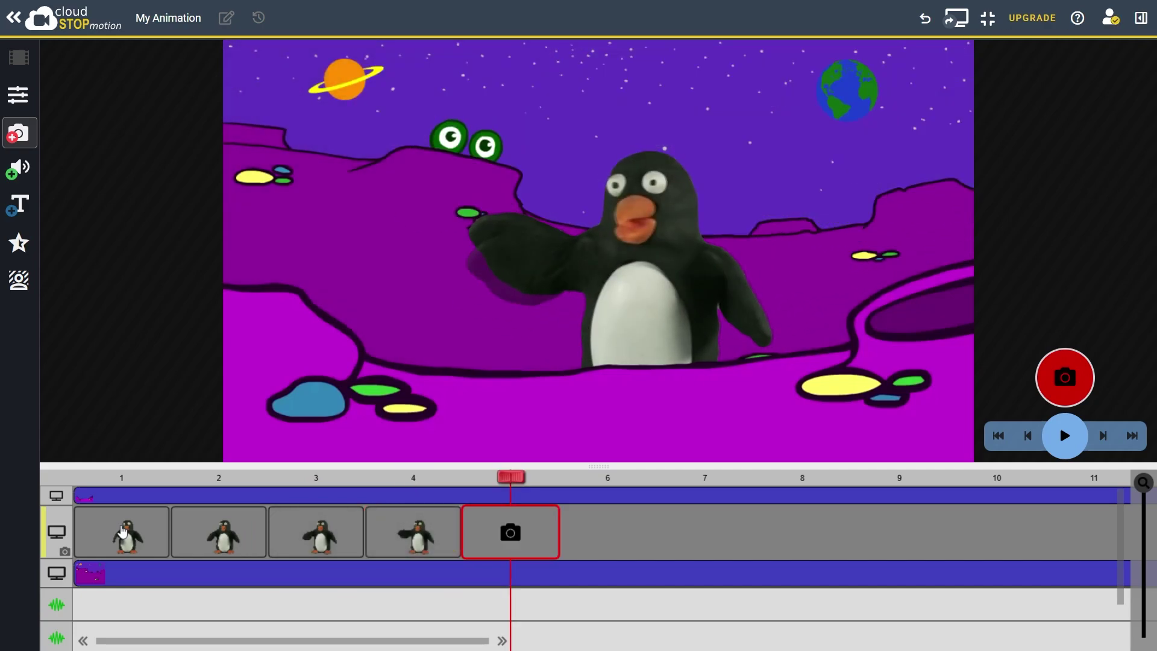
pyautogui.press('space')
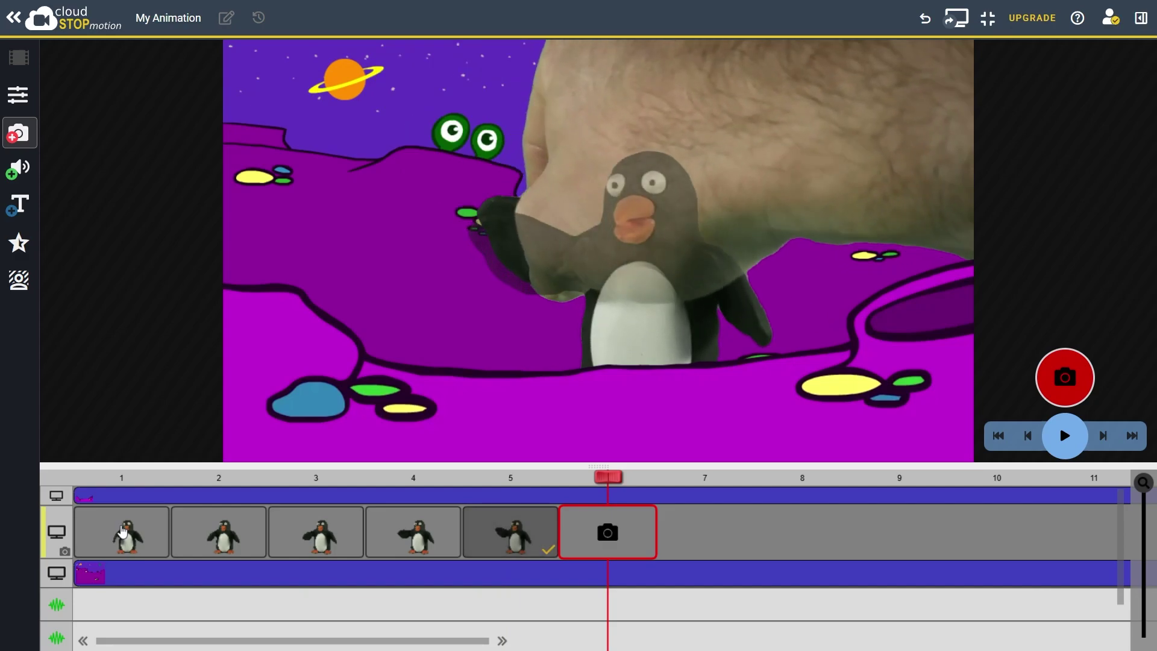
pyautogui.press('space')
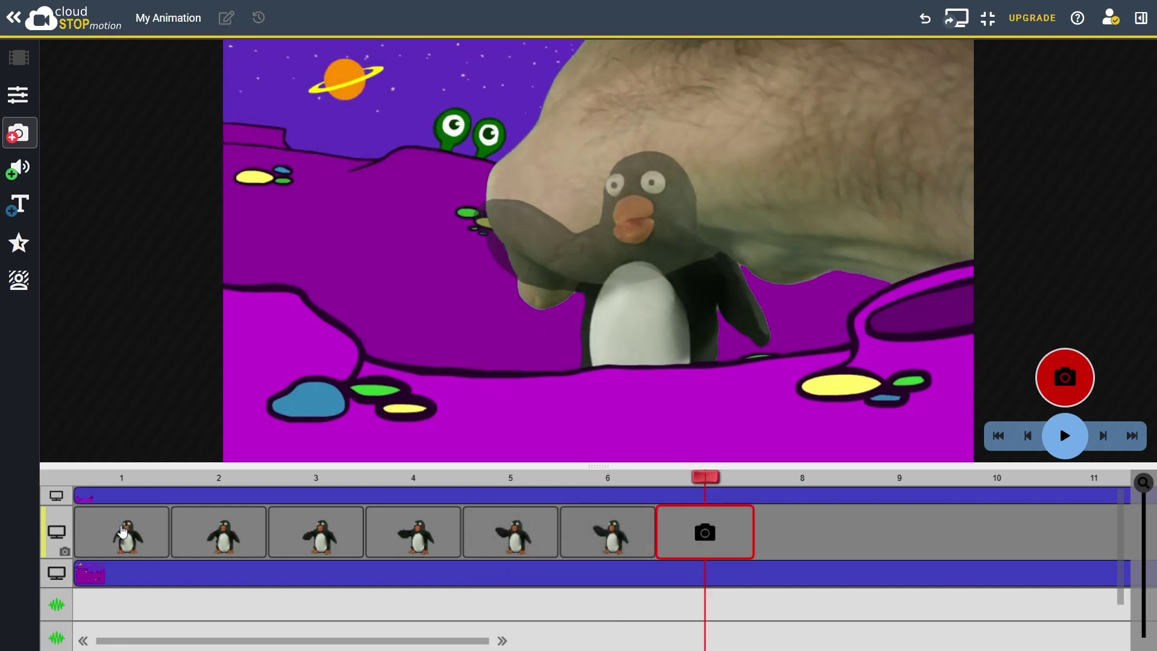
pyautogui.press('space')
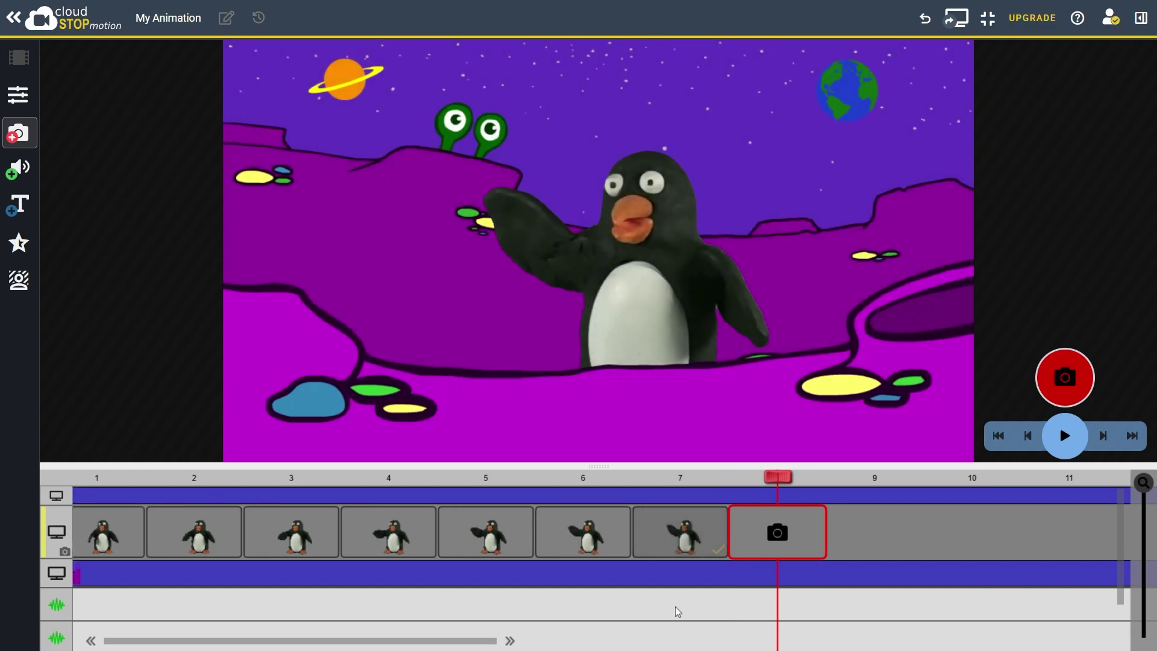
pyautogui.click(1065, 437)
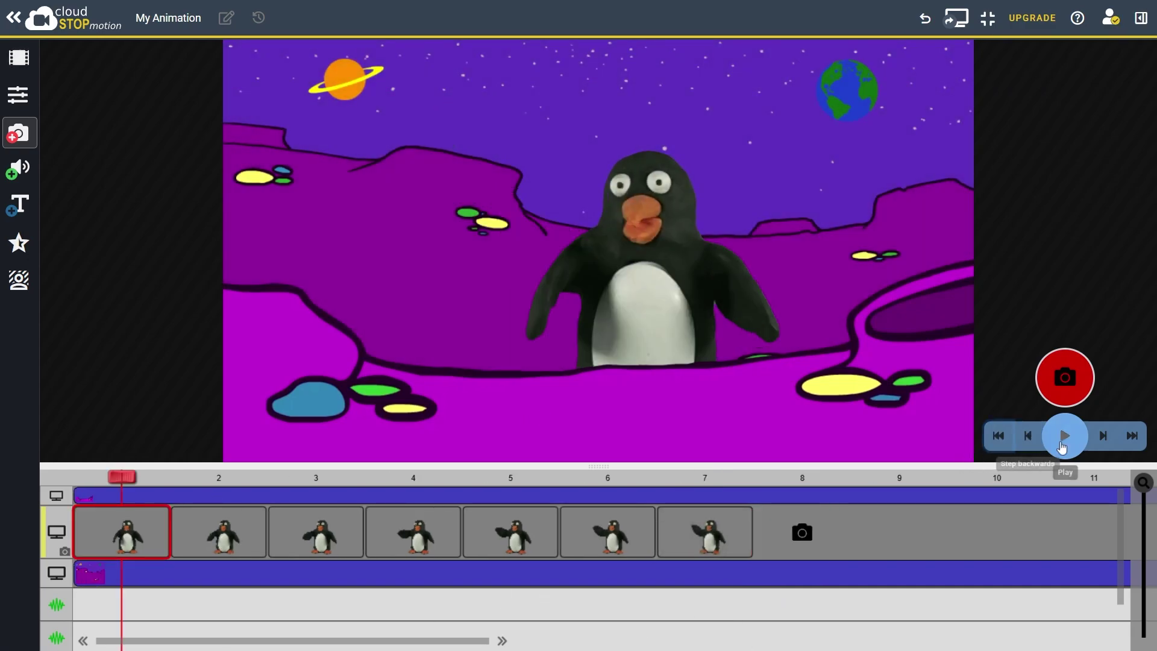
pyautogui.click(998, 436)
pyautogui.click(1065, 436)
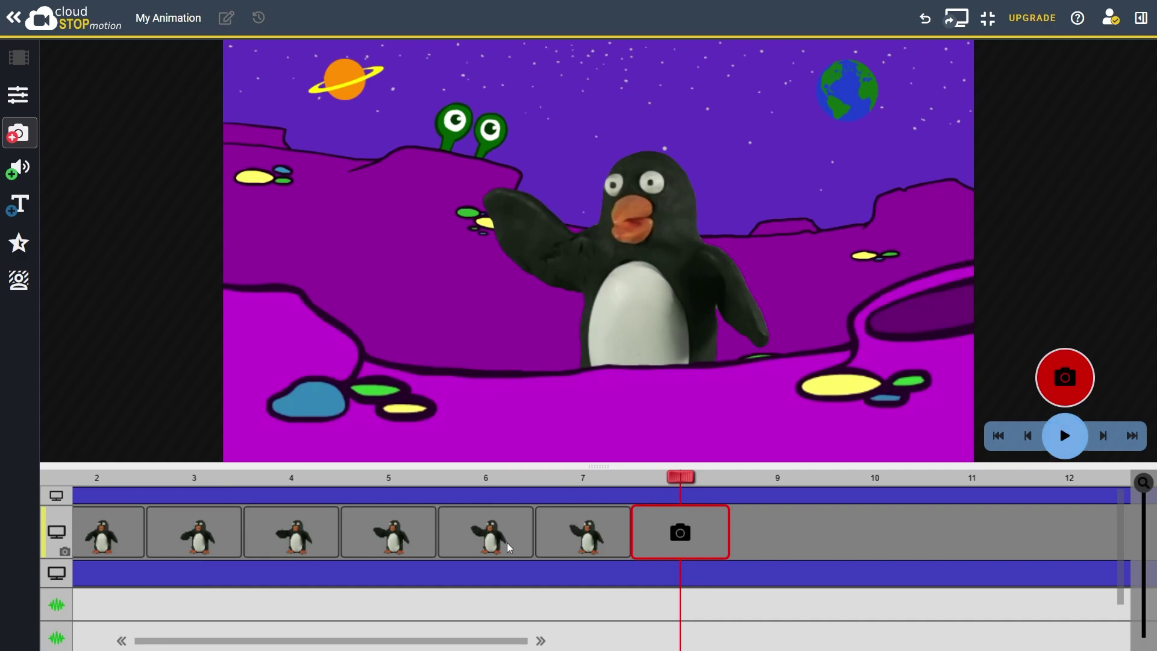
# Delete frame 5's chroma key and apply the keyless settings to the whole clip.
pyautogui.click(427, 544)
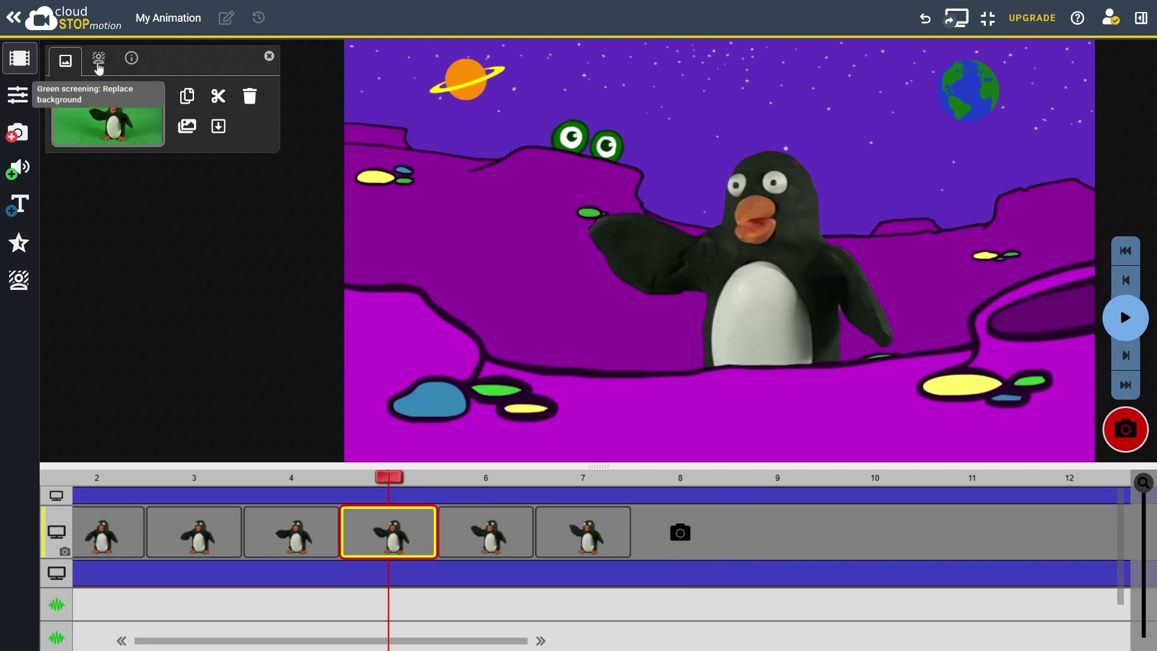
pyautogui.click(98, 66)
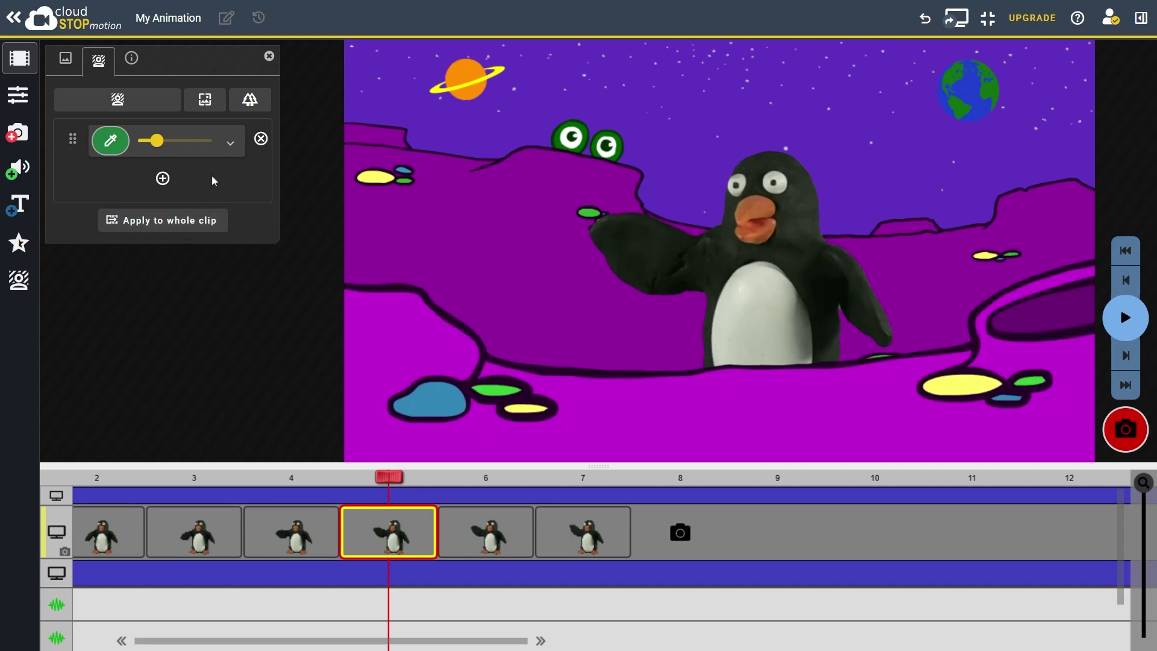
pyautogui.click(261, 139)
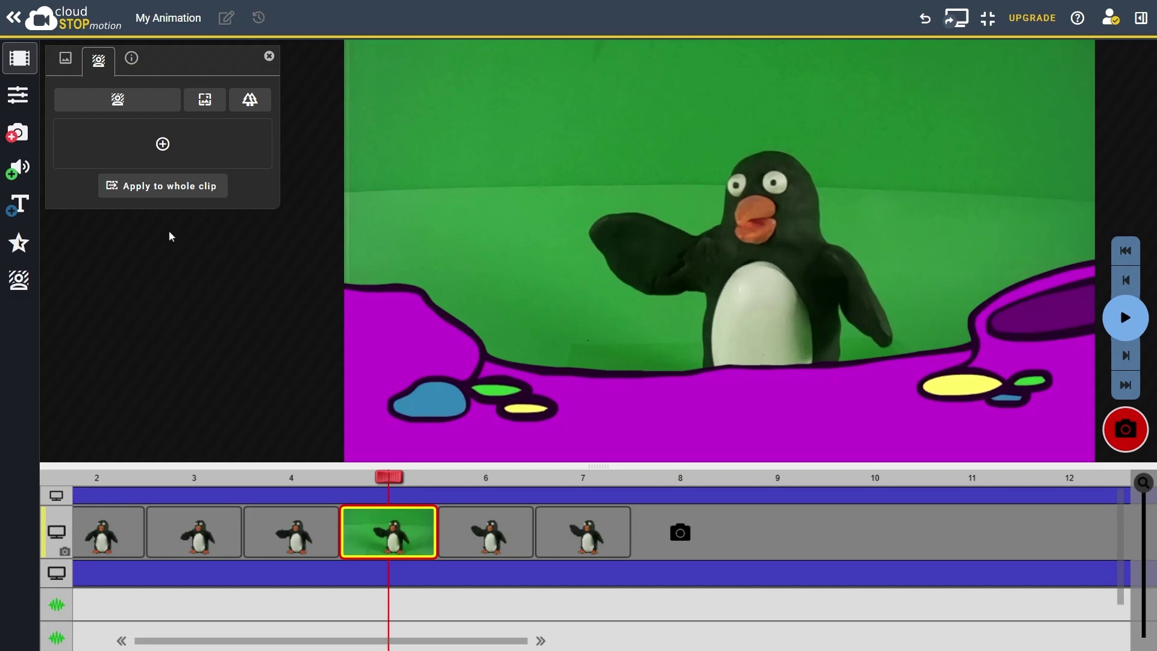
pyautogui.click(168, 186)
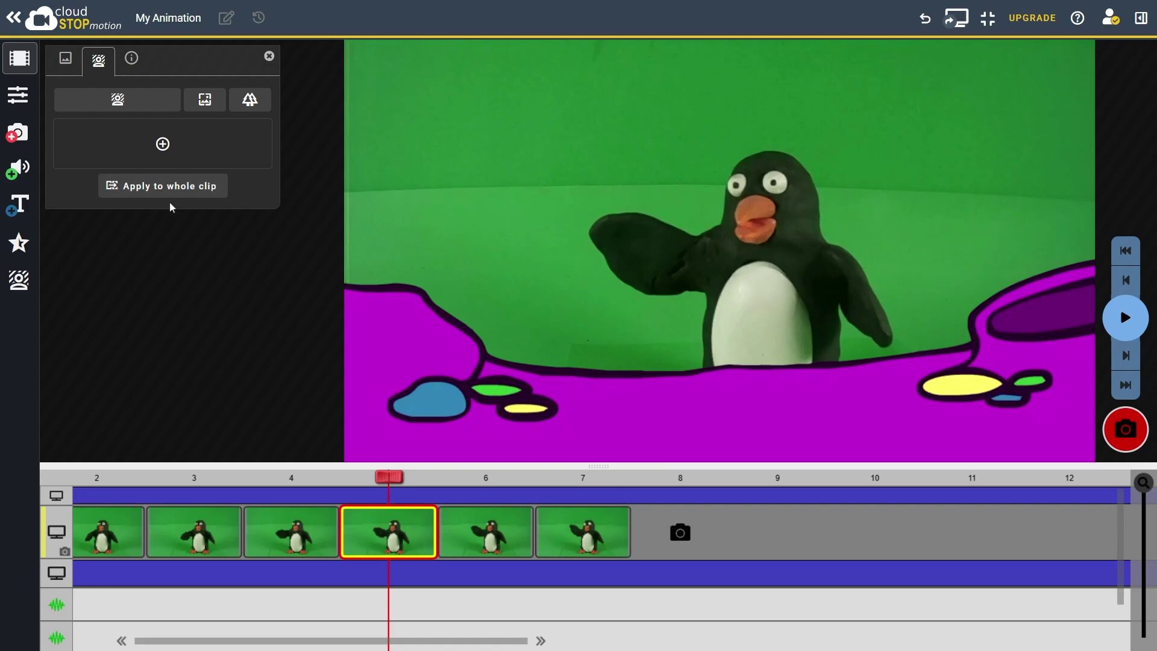
# Add a new chroma key with raised spill reduction and tolerance across the whole clip.
pyautogui.click(162, 145)
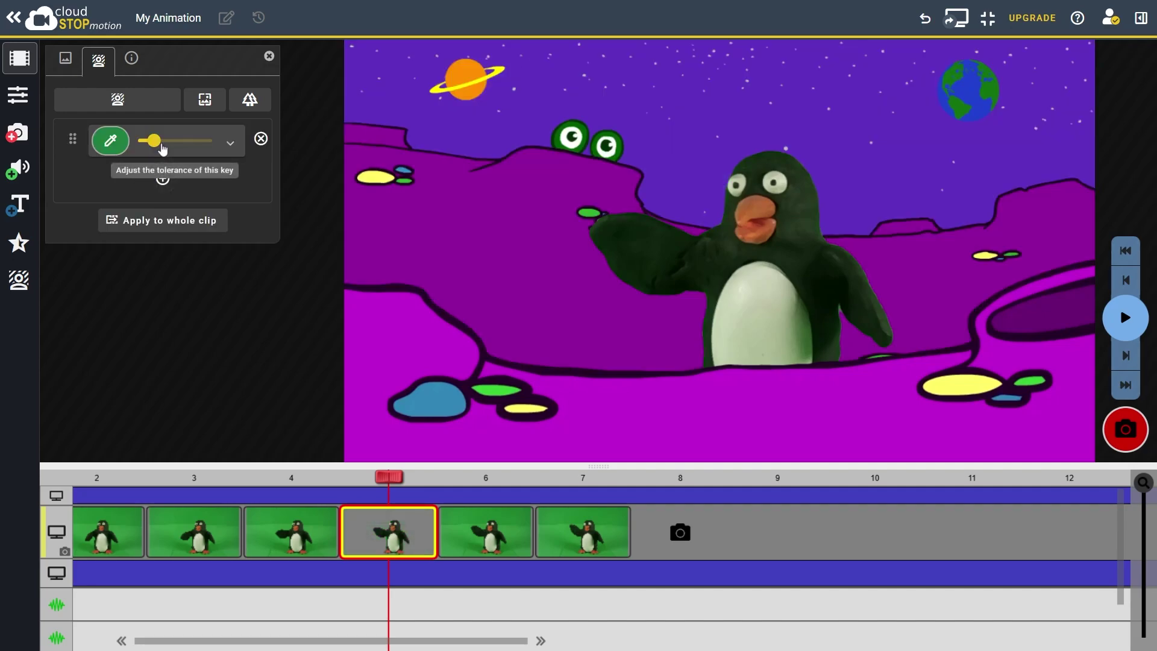
pyautogui.click(168, 228)
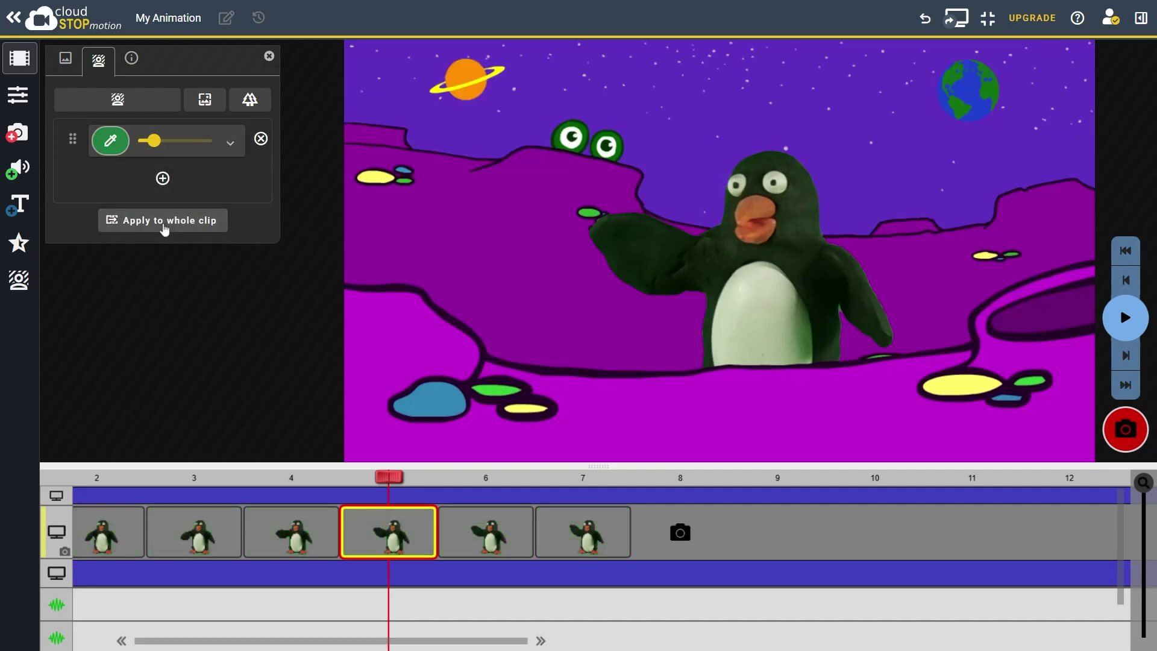
pyautogui.click(230, 145)
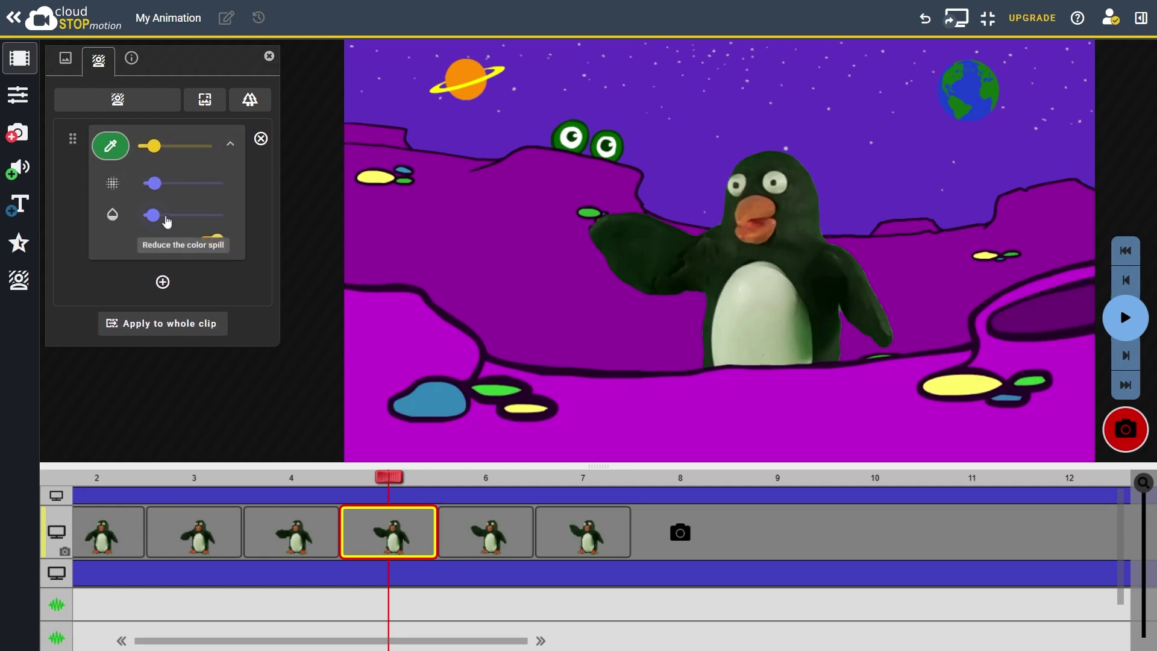
pyautogui.moveTo(166, 223); pyautogui.dragTo(182, 222)
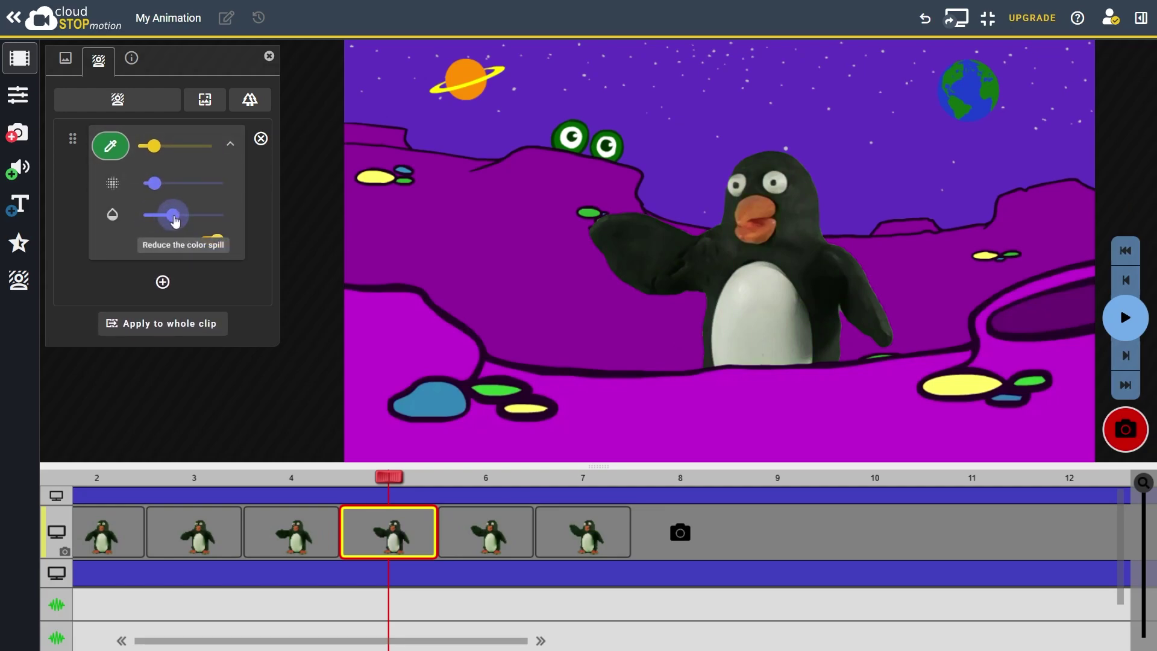
pyautogui.click(160, 150)
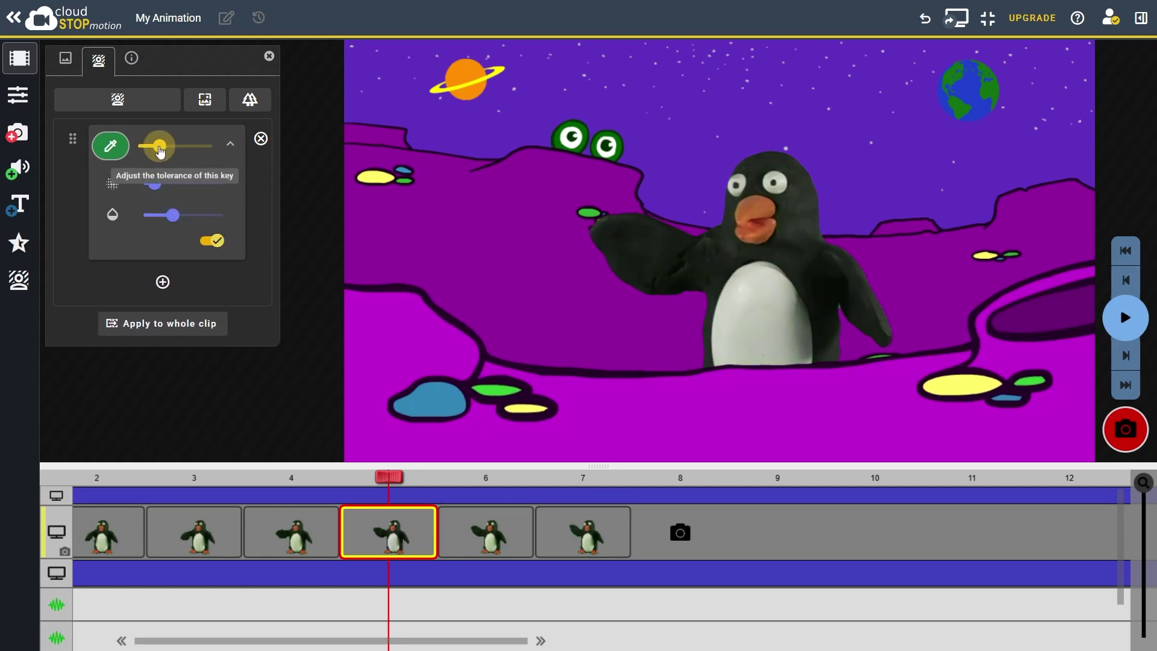
pyautogui.click(162, 329)
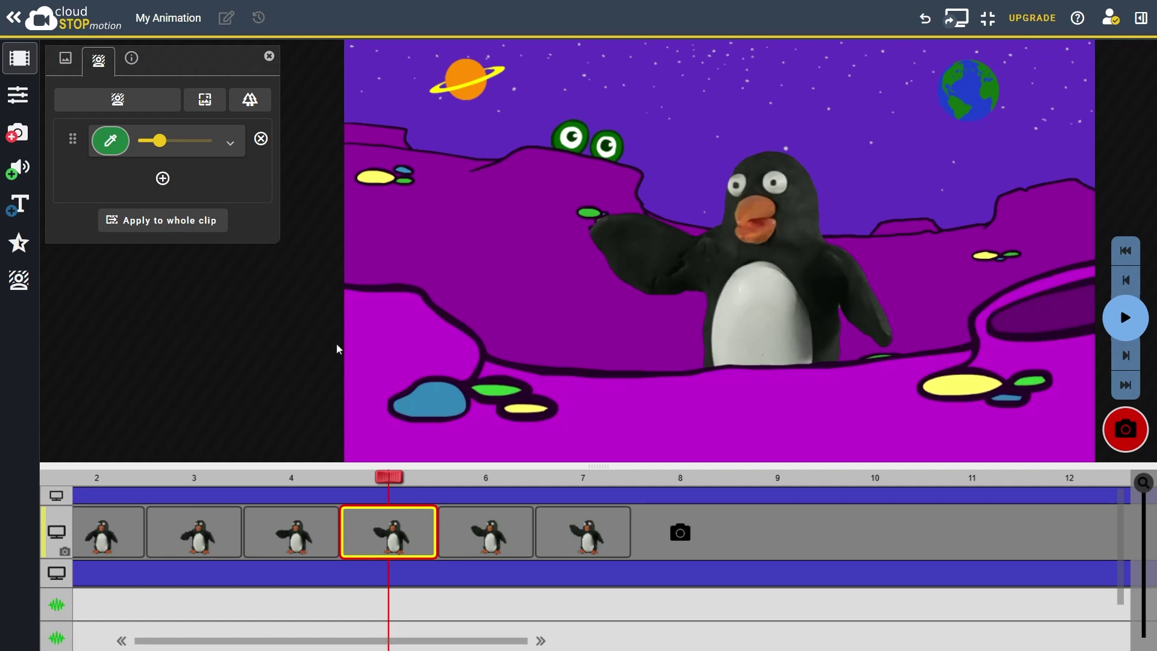
# Copy the penguin clip and paste three more copies back-to-back along the timeline.
pyautogui.moveTo(1143, 482); pyautogui.dragTo(1143, 627)
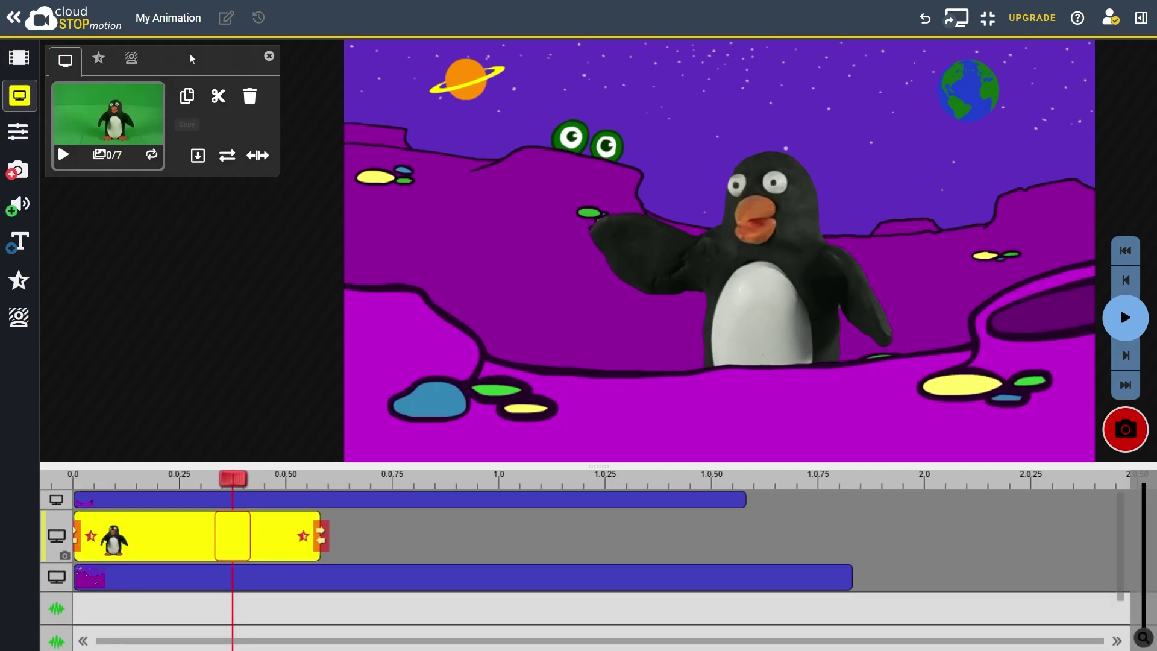
pyautogui.click(187, 96)
pyautogui.click(174, 75)
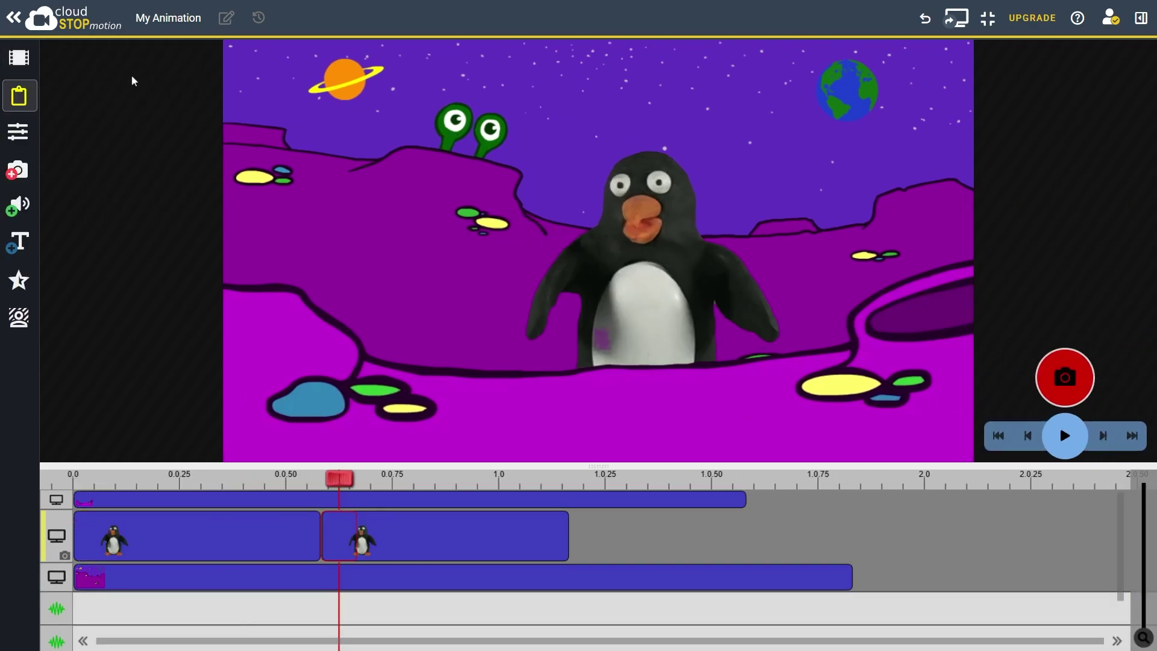
pyautogui.click(612, 540)
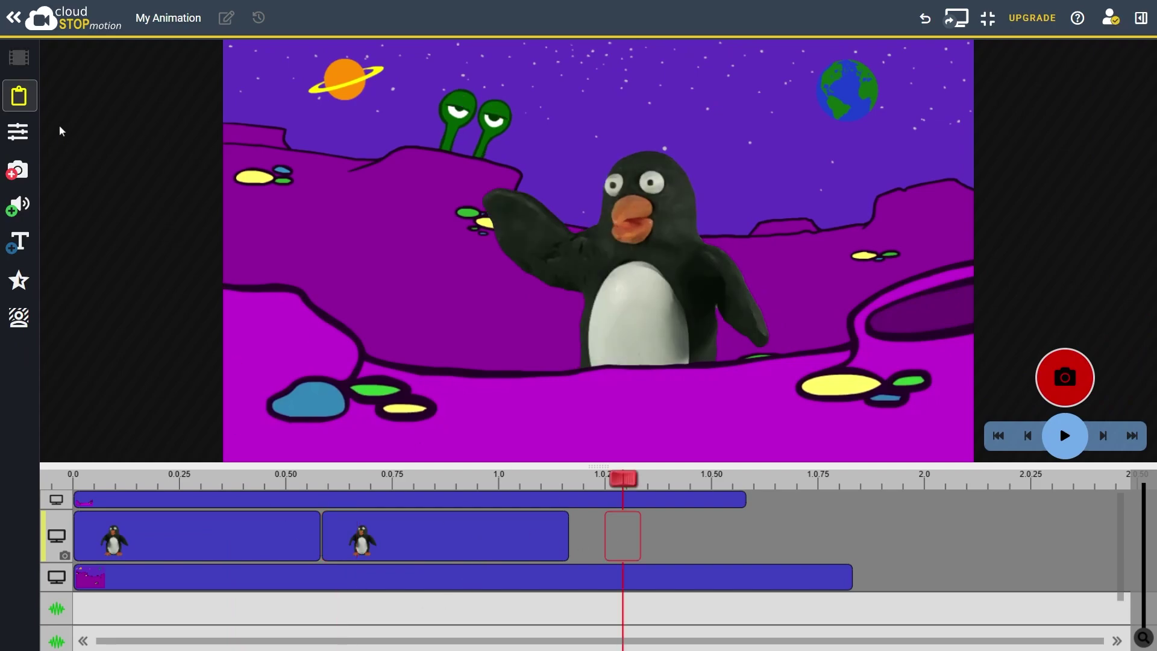
pyautogui.click(18, 96)
pyautogui.click(108, 75)
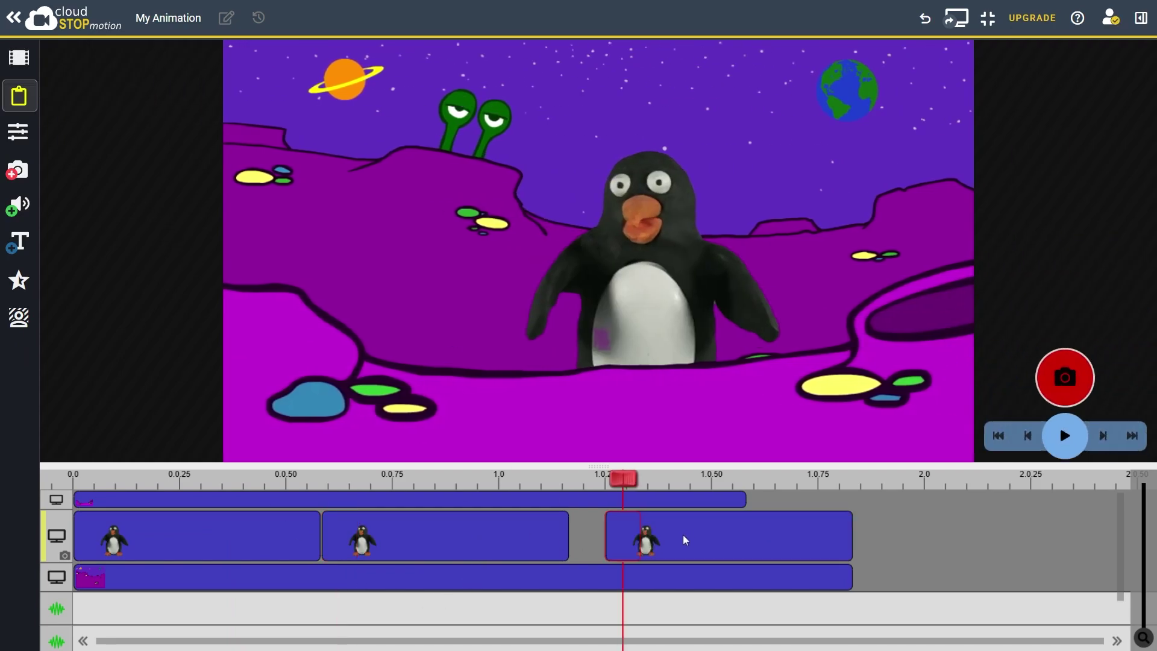
pyautogui.moveTo(684, 539); pyautogui.dragTo(660, 537)
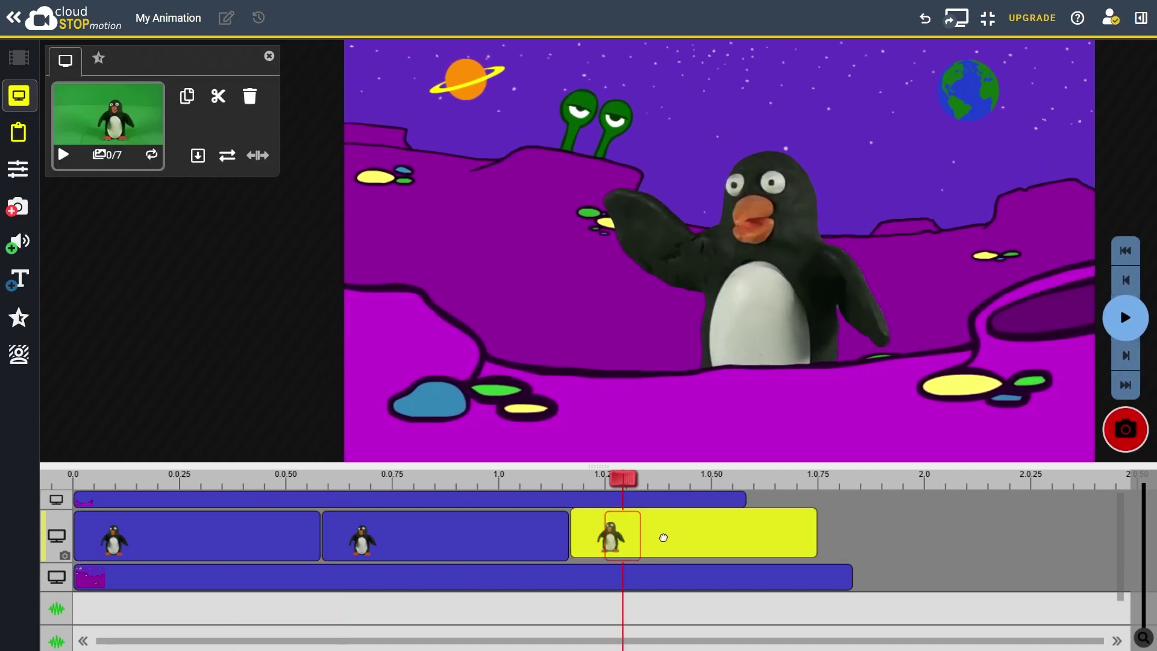
pyautogui.click(19, 132)
pyautogui.click(146, 69)
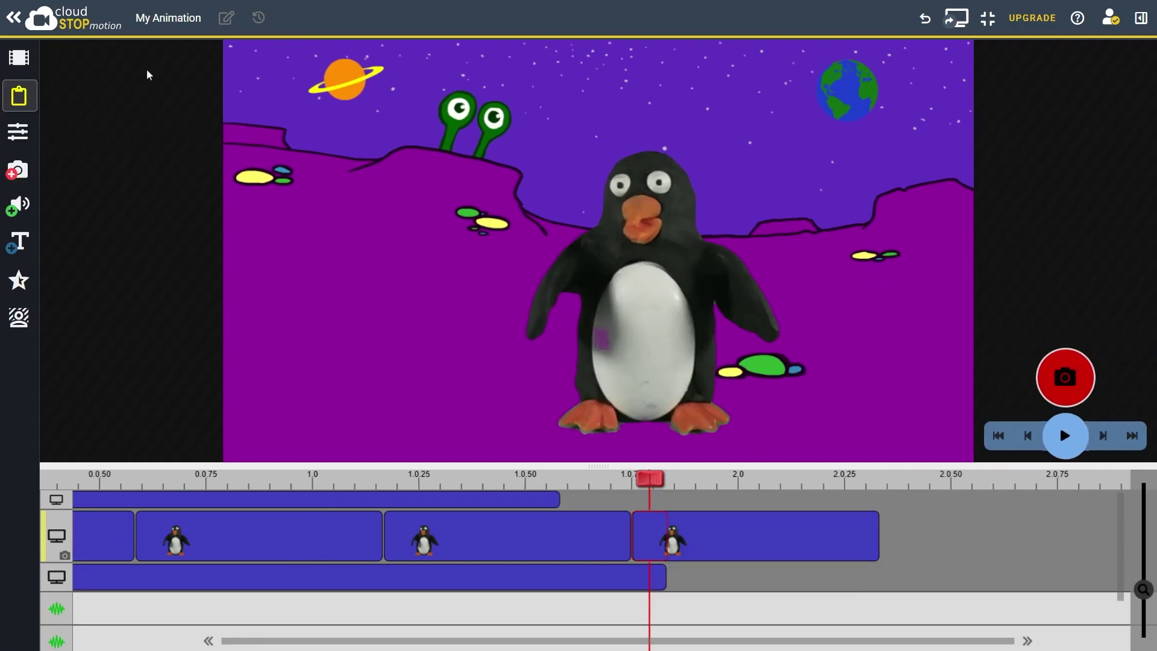
# Switch the second penguin clip to reverse playback, then select the last penguin clip.
pyautogui.click(282, 533)
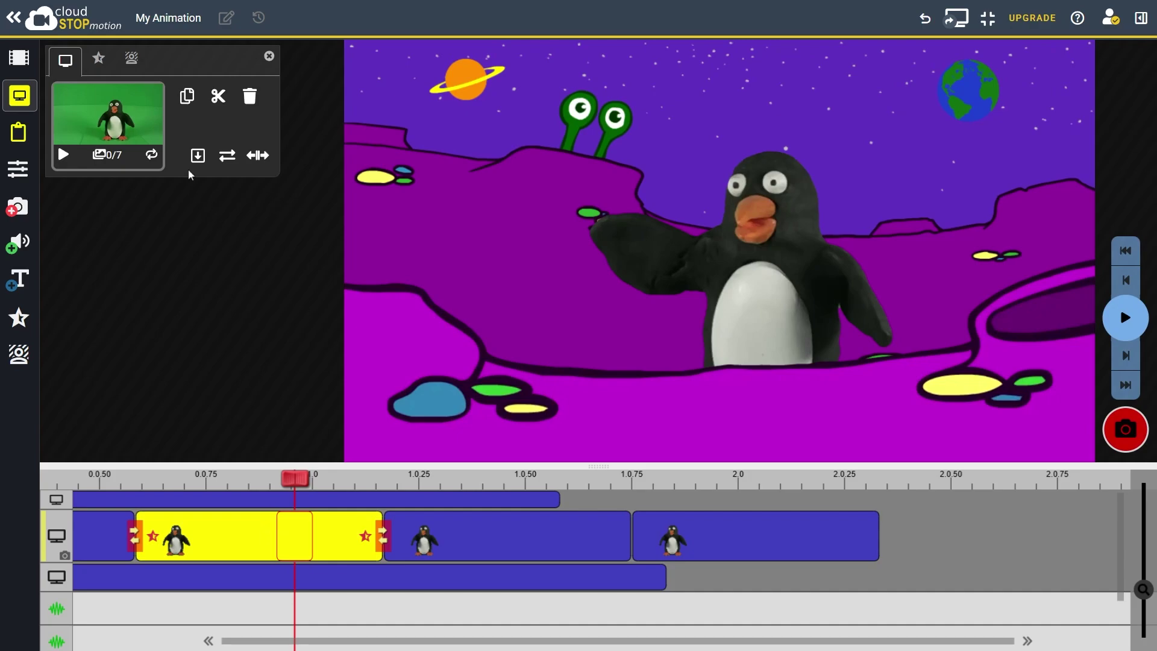
pyautogui.click(228, 157)
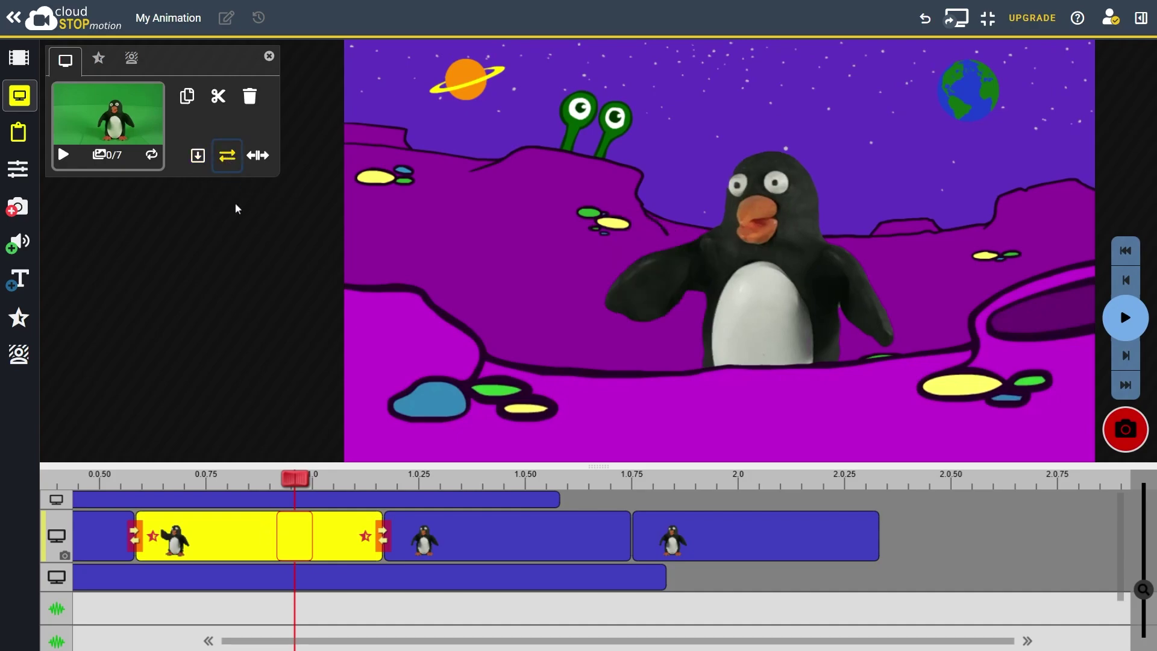
pyautogui.click(763, 551)
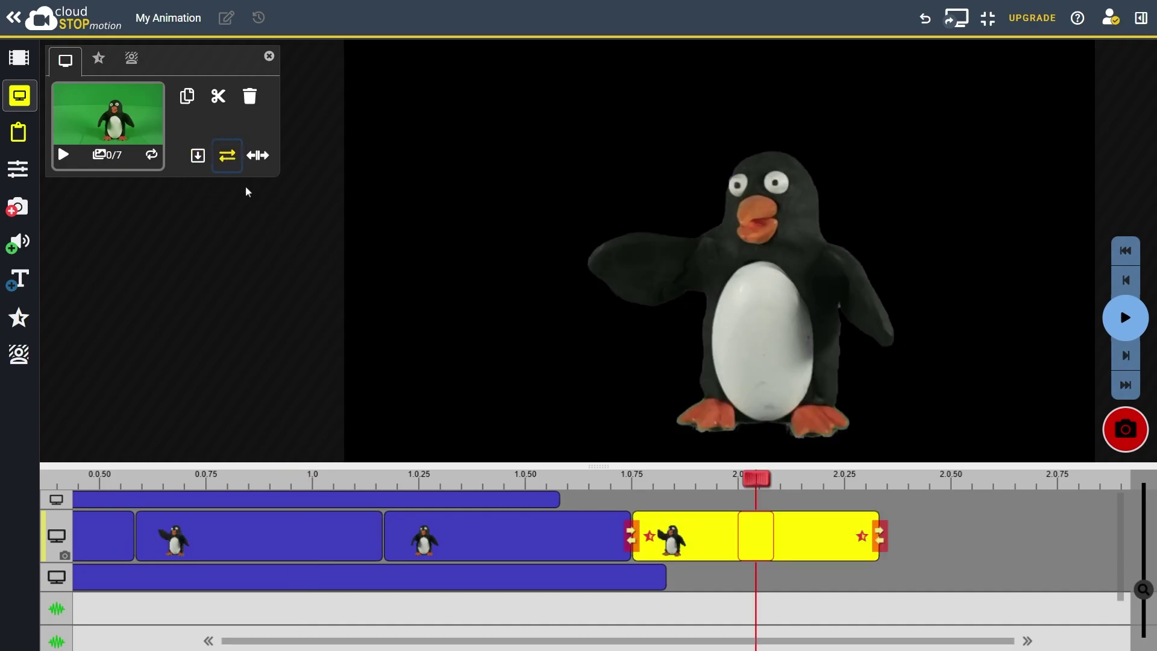
# Stretch the foreground landscape and space background to about 2.3 seconds, then play from the start.
pyautogui.click(511, 498)
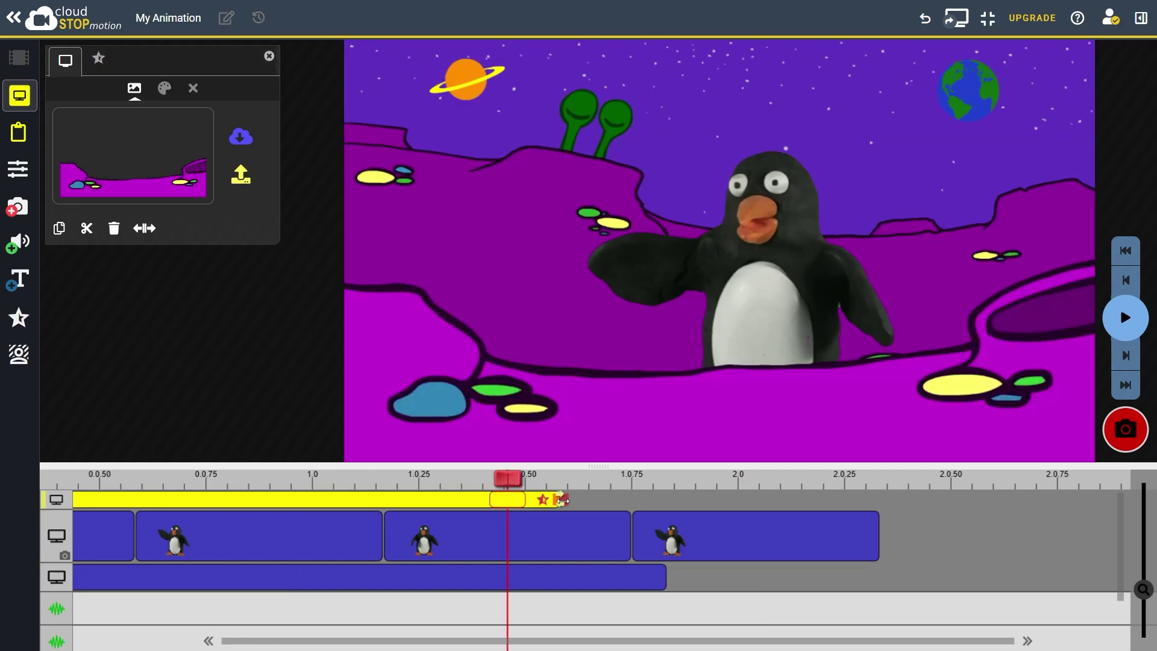
pyautogui.moveTo(560, 499); pyautogui.dragTo(858, 502)
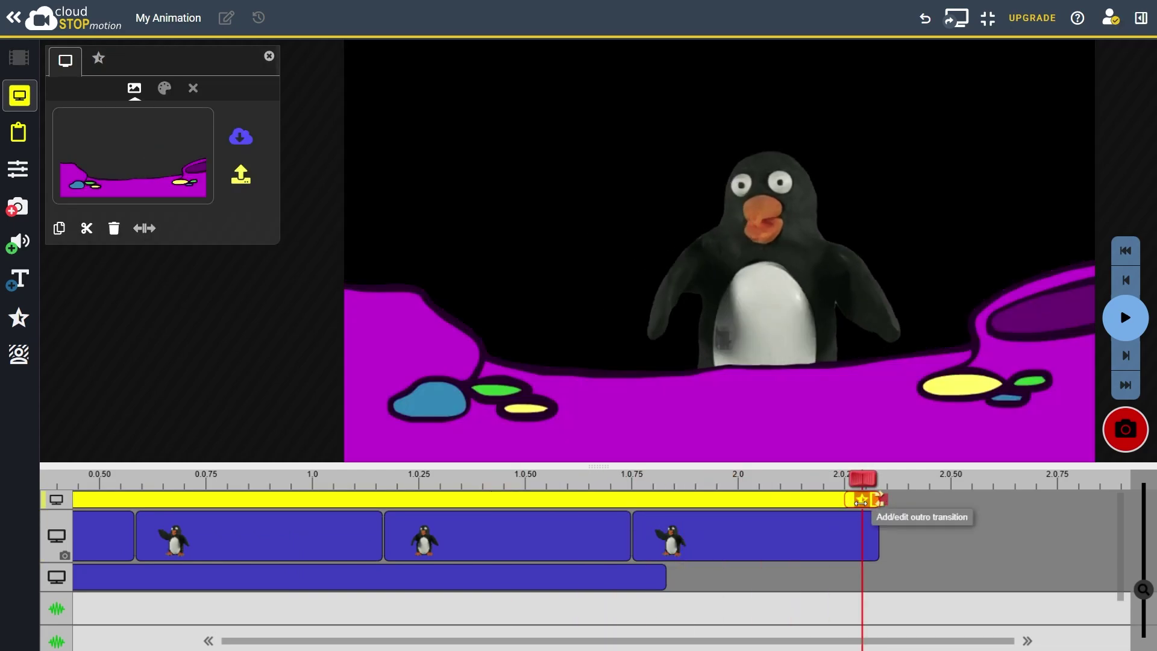
pyautogui.click(663, 570)
pyautogui.moveTo(673, 577); pyautogui.dragTo(880, 578)
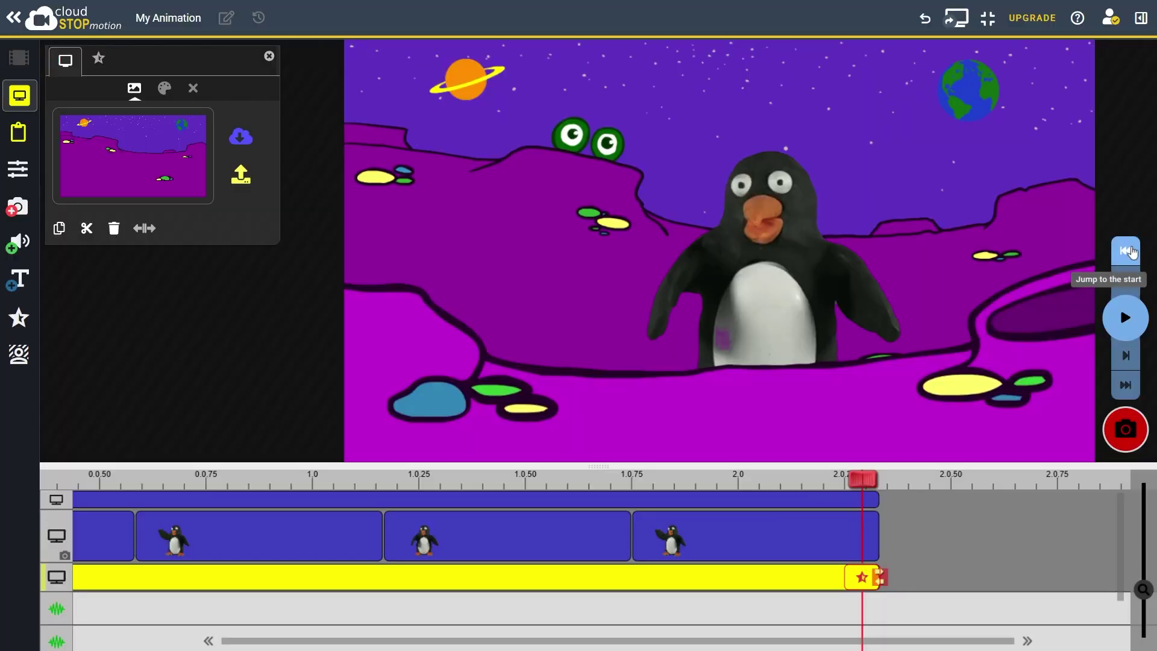
pyautogui.click(1125, 251)
pyautogui.click(1126, 318)
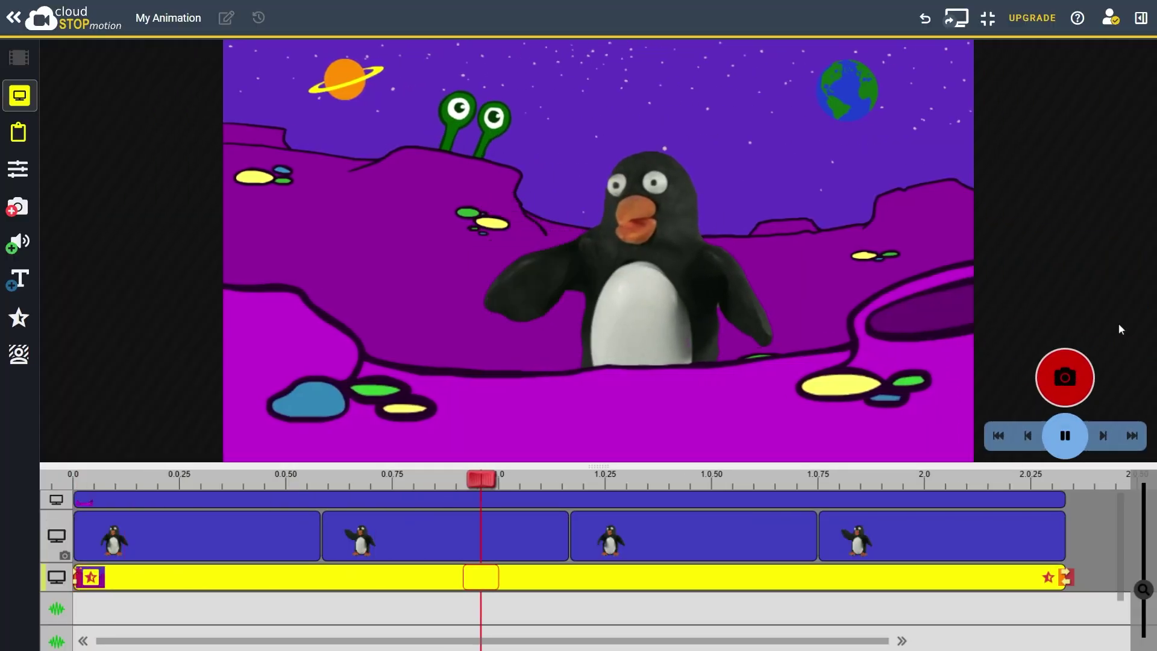